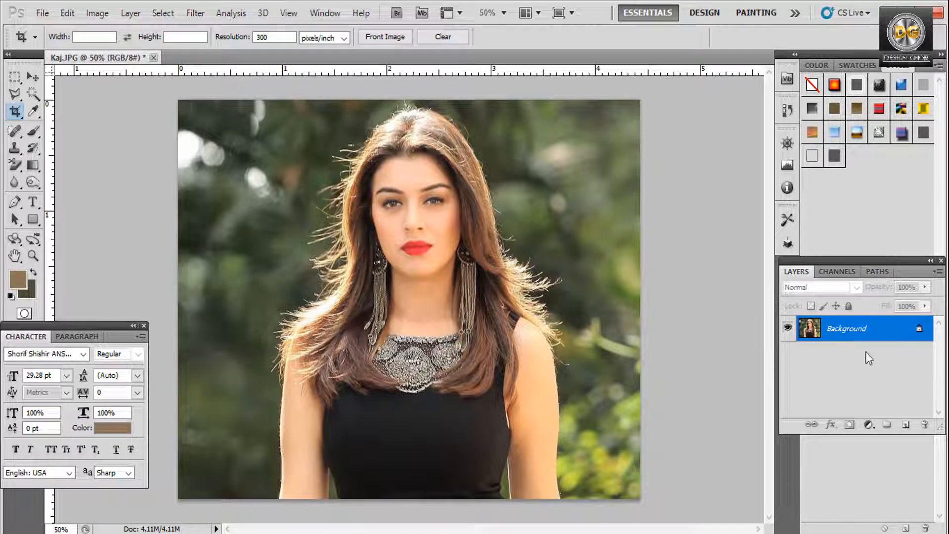
Duplicate the Background layer and add a blue (#001eff) Solid Color fill layer directly above the original Background.
drag(857, 334, 906, 424)
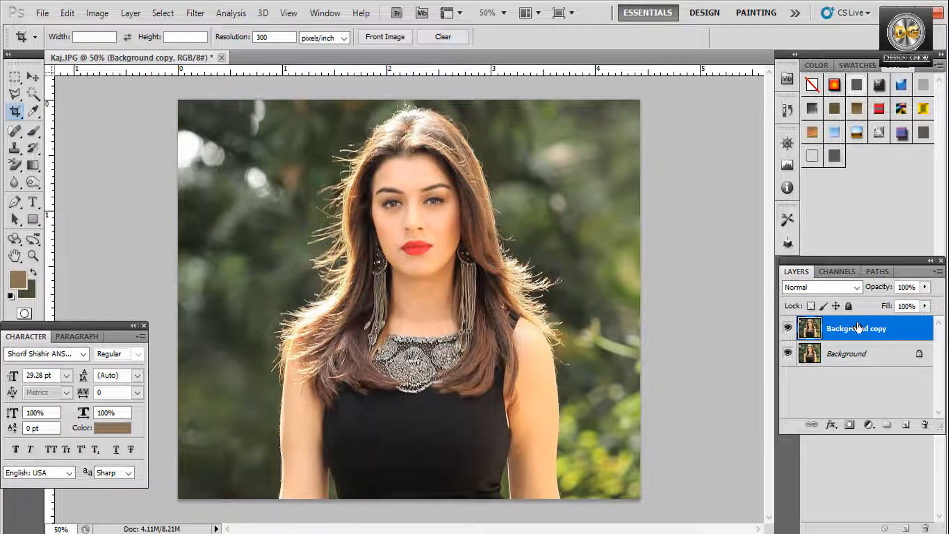
click(849, 356)
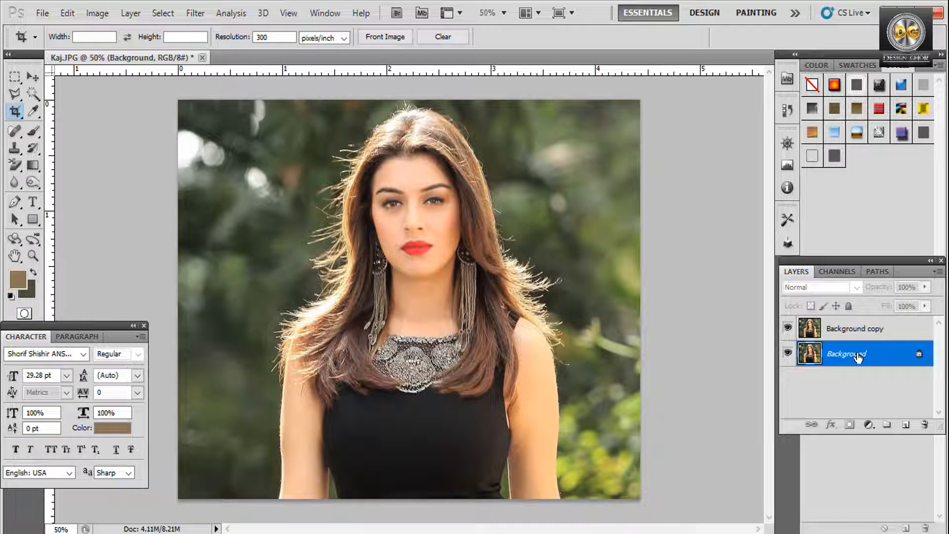
click(868, 425)
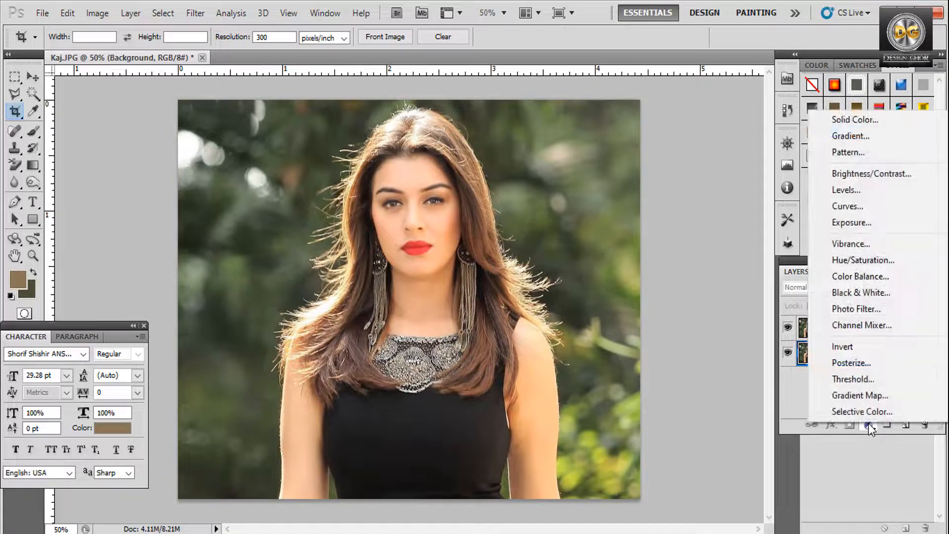
click(863, 123)
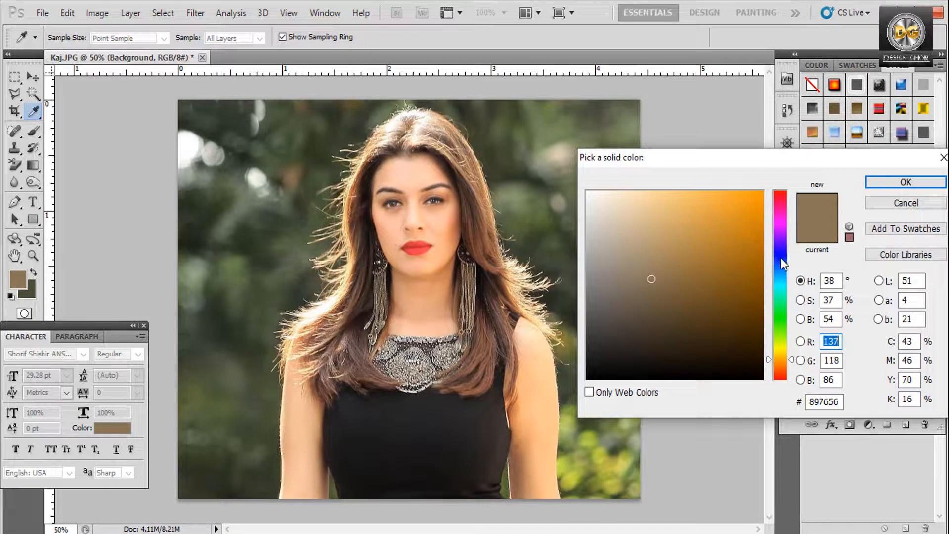
click(781, 258)
drag(748, 218, 766, 187)
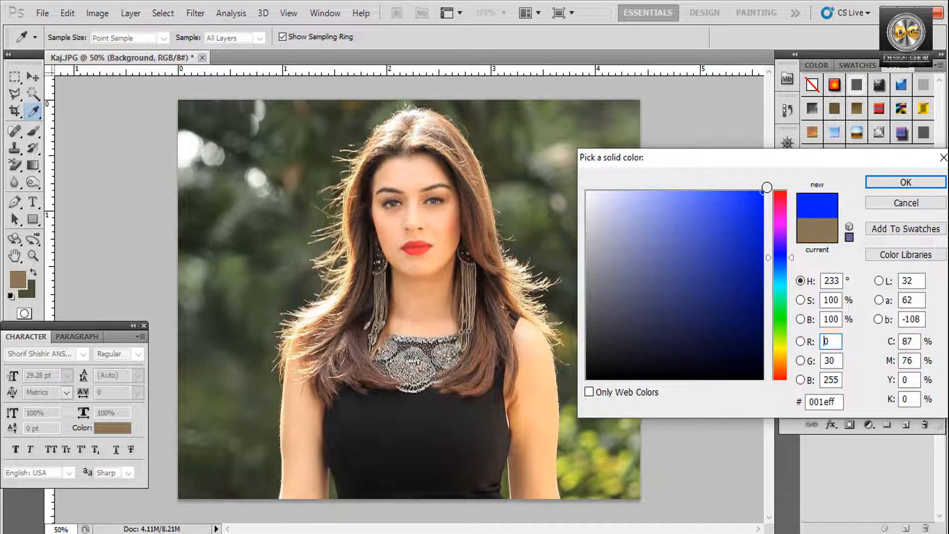
click(904, 184)
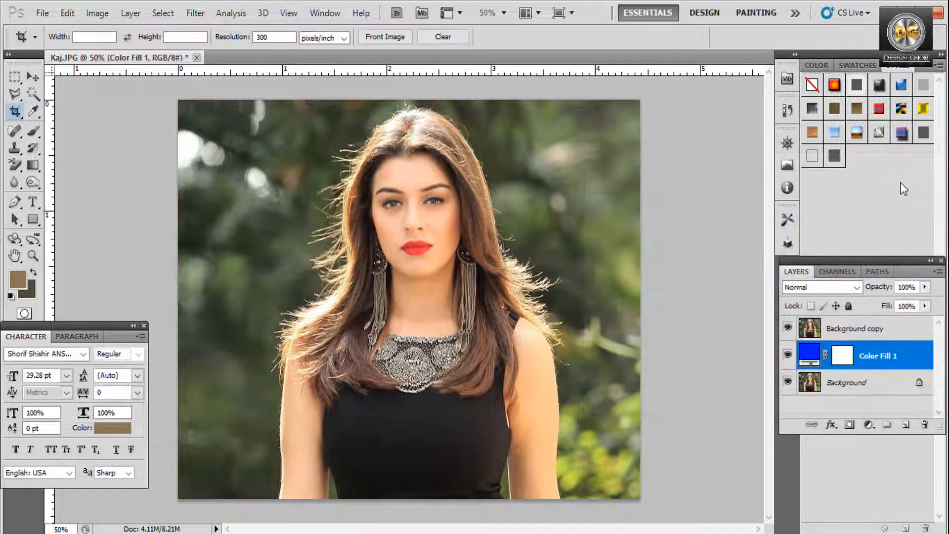
click(844, 360)
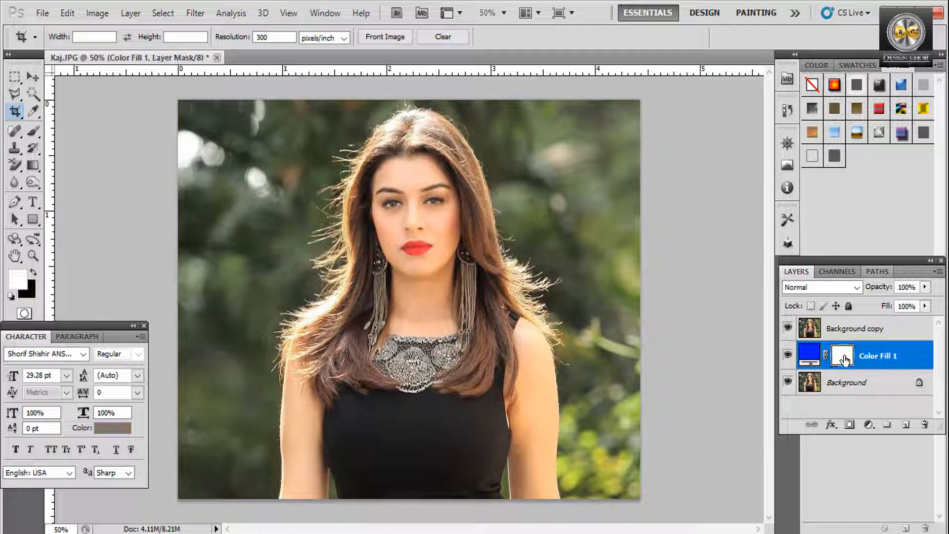
click(809, 358)
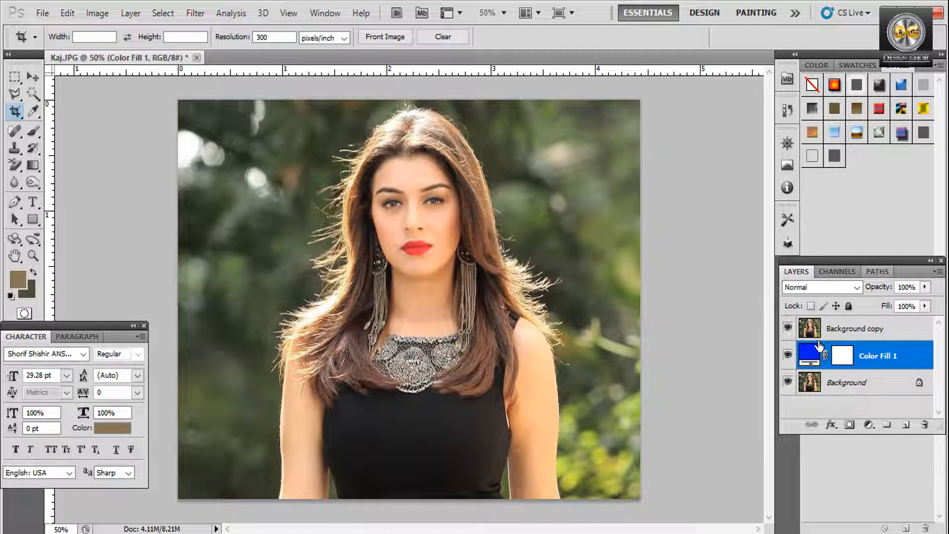
On the Background copy layer, start a Pen path at the photo's lower edge and trace up the outer edge of the image-left arm.
click(862, 331)
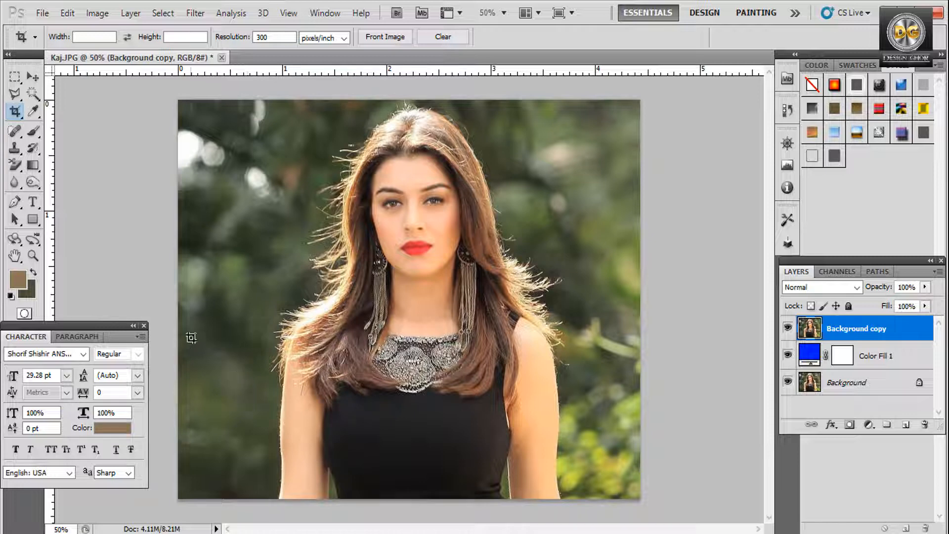
click(15, 203)
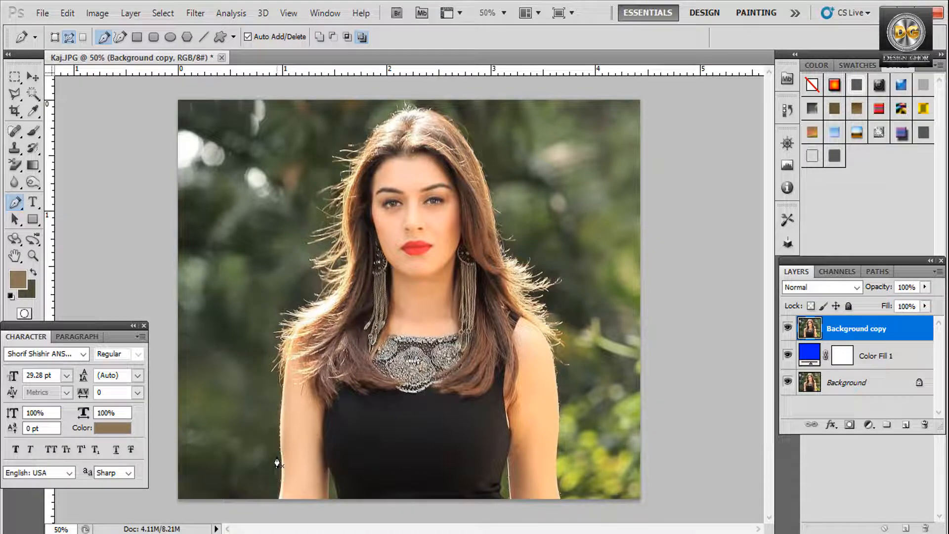
key(ctrl+plus)
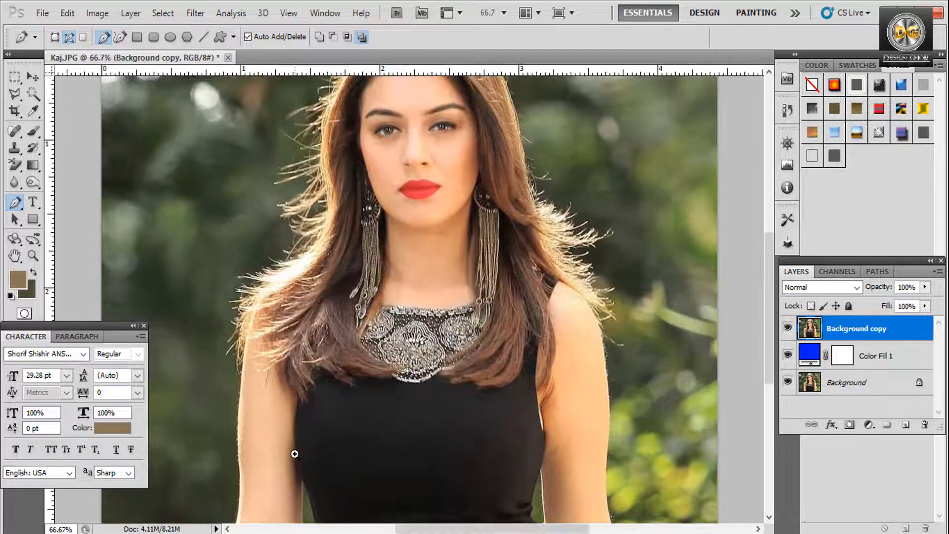
key(ctrl+plus)
drag(286, 455, 376, 375)
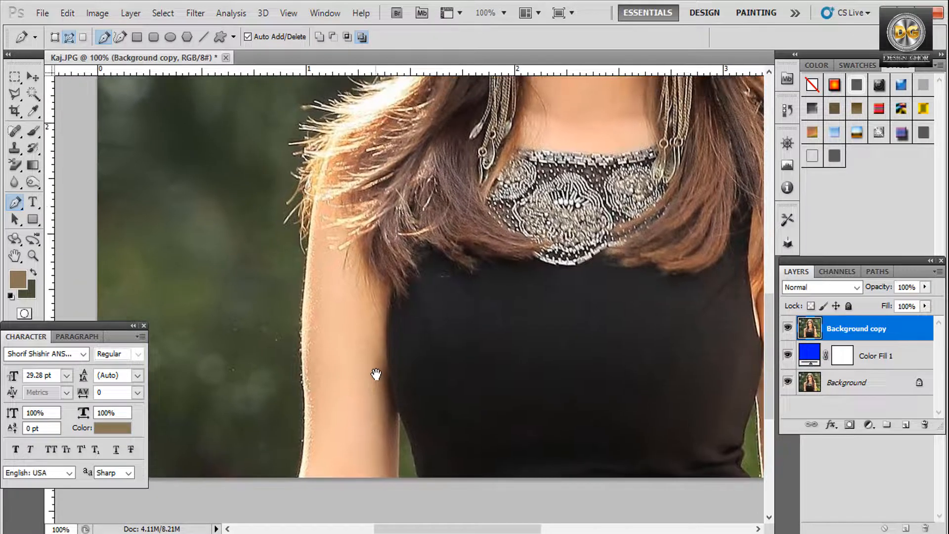
click(299, 478)
drag(304, 381, 302, 350)
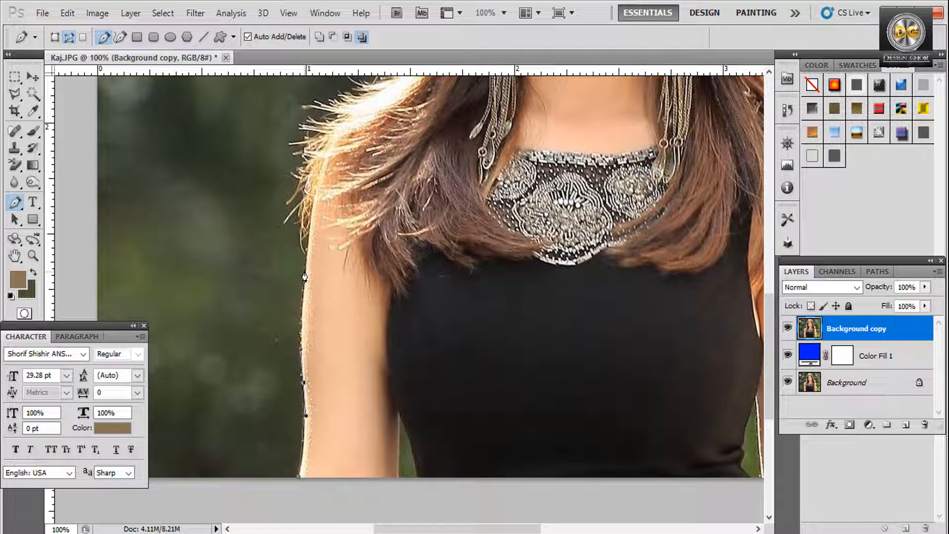
drag(306, 268, 310, 255)
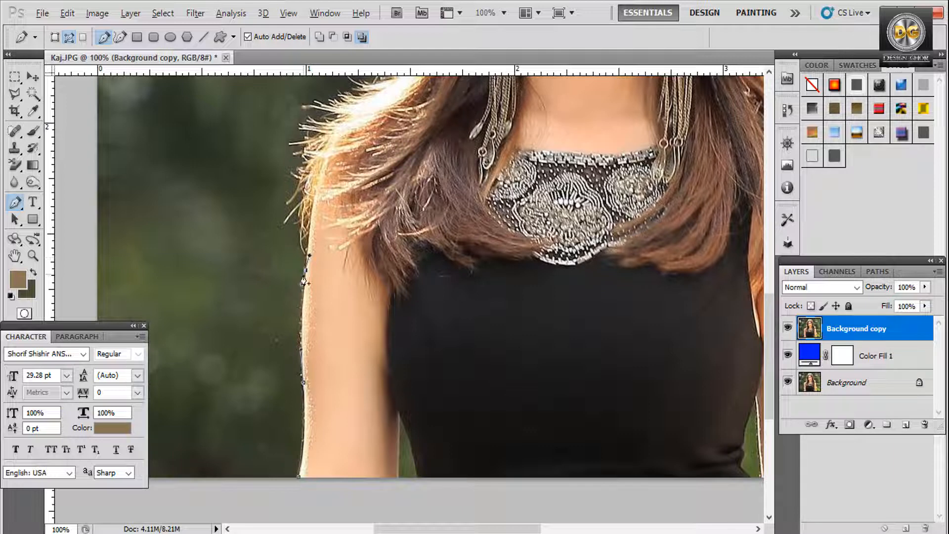
alt+click(306, 270)
Continue the path loosely outside the flyaway hair on the image-left side, from the shoulder up to beside the head.
alt+click(337, 259)
drag(339, 298, 310, 366)
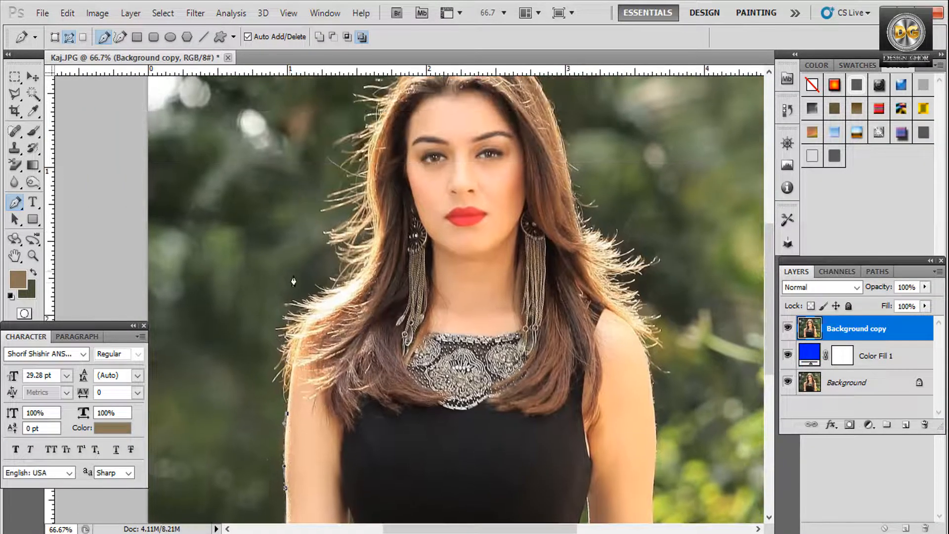
drag(300, 283, 372, 208)
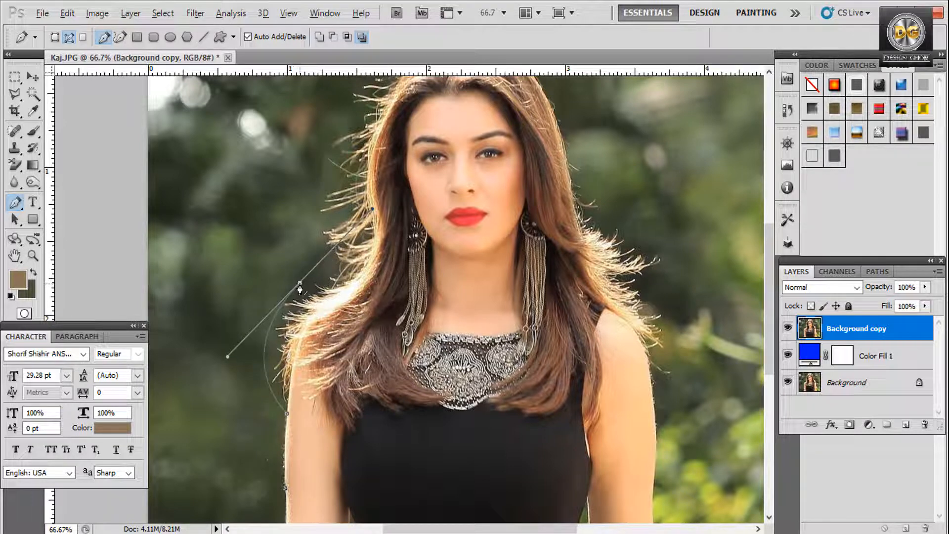
drag(299, 283, 323, 272)
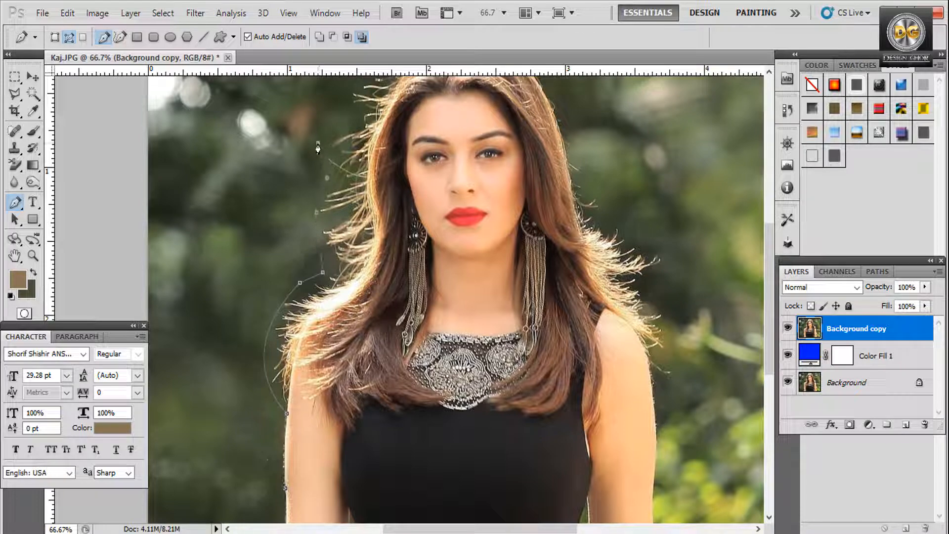
drag(350, 134, 323, 264)
click(323, 266)
click(316, 235)
click(351, 205)
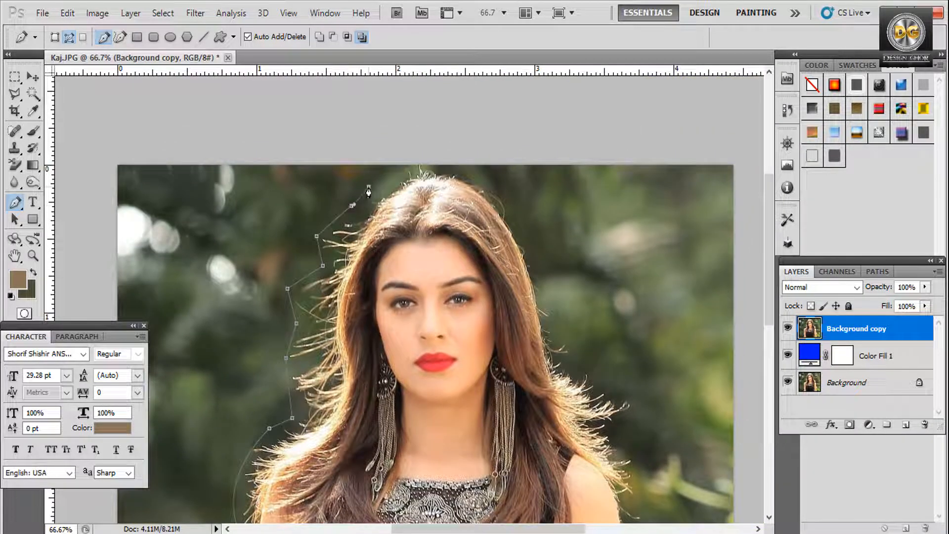
Continue the path over the top of the head and down outside the hair on the image-right side to about chin level.
click(369, 187)
click(403, 167)
click(463, 166)
click(501, 195)
click(510, 212)
click(539, 265)
click(554, 314)
click(560, 341)
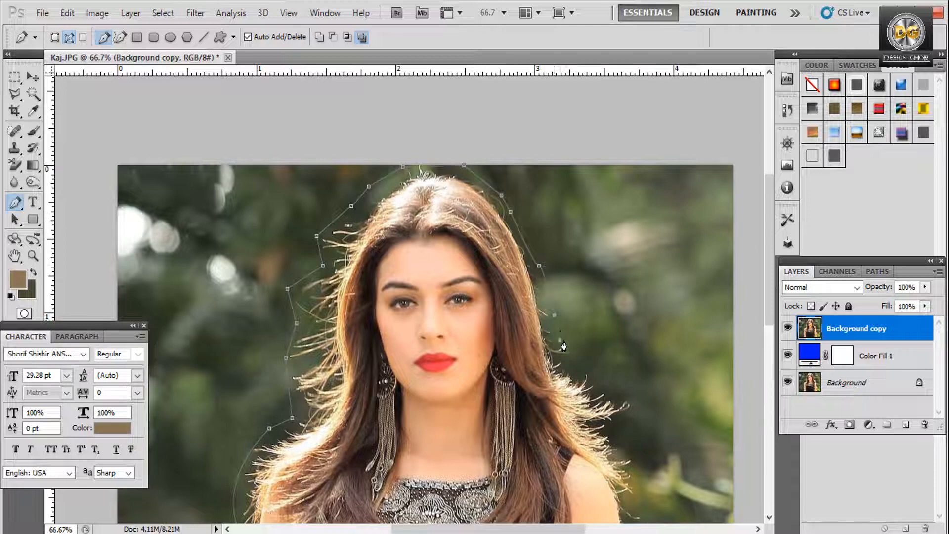
Run the path around the outer tips of the flyaway hair on the image-right side down to the upper arm.
click(580, 355)
click(570, 364)
click(601, 365)
drag(601, 376, 520, 256)
click(530, 270)
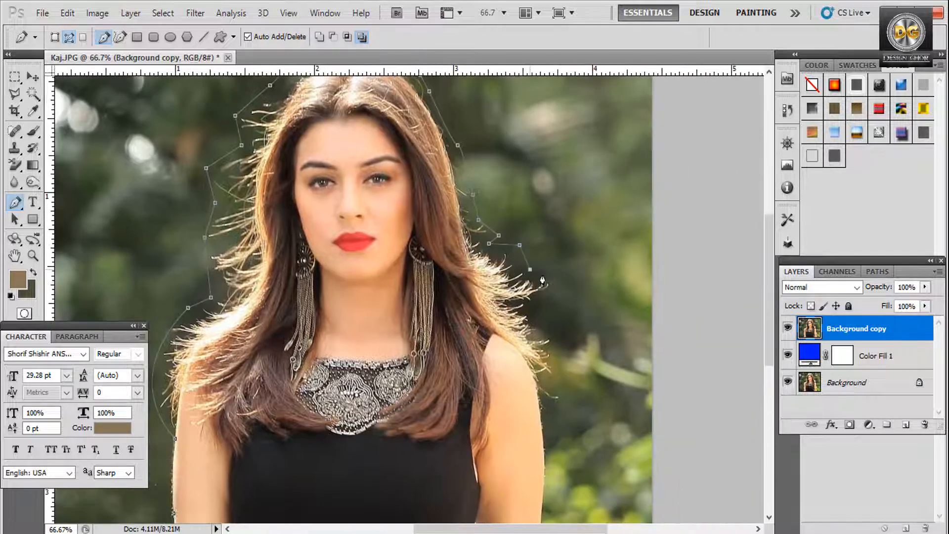
click(555, 288)
click(528, 308)
click(545, 328)
click(564, 357)
click(551, 381)
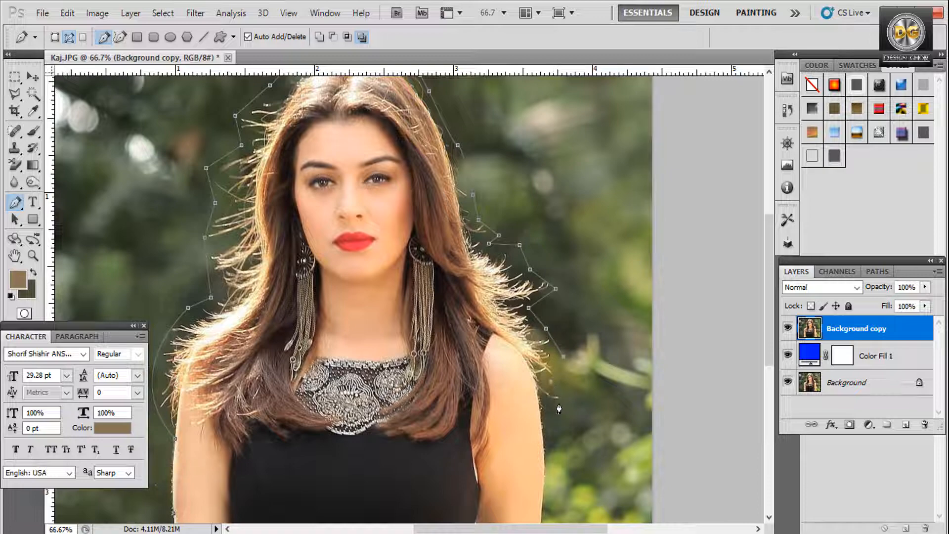
click(571, 399)
click(546, 401)
Trace the outer edge of the image-right arm with the path down to the photo's lower edge.
drag(532, 353, 515, 300)
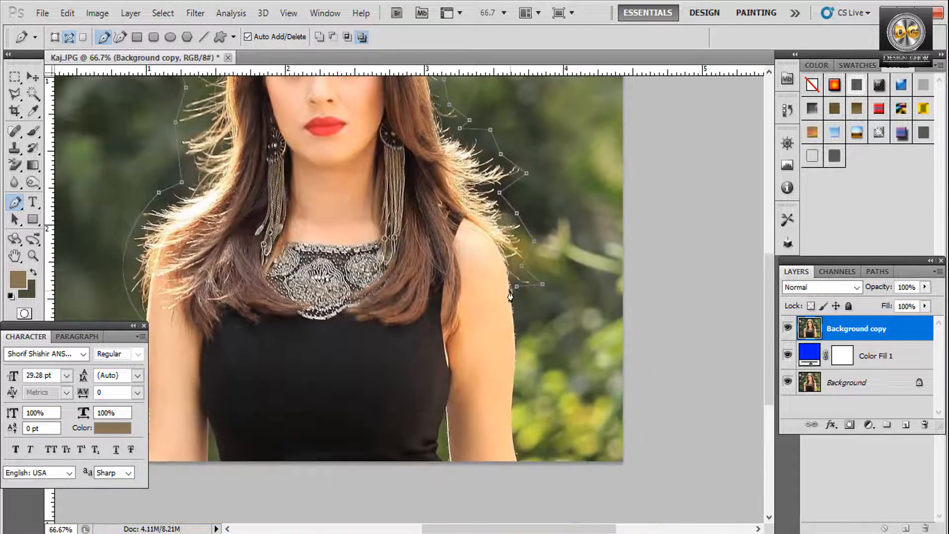
ctrl+click(494, 307)
ctrl+click(491, 306)
drag(503, 335, 460, 174)
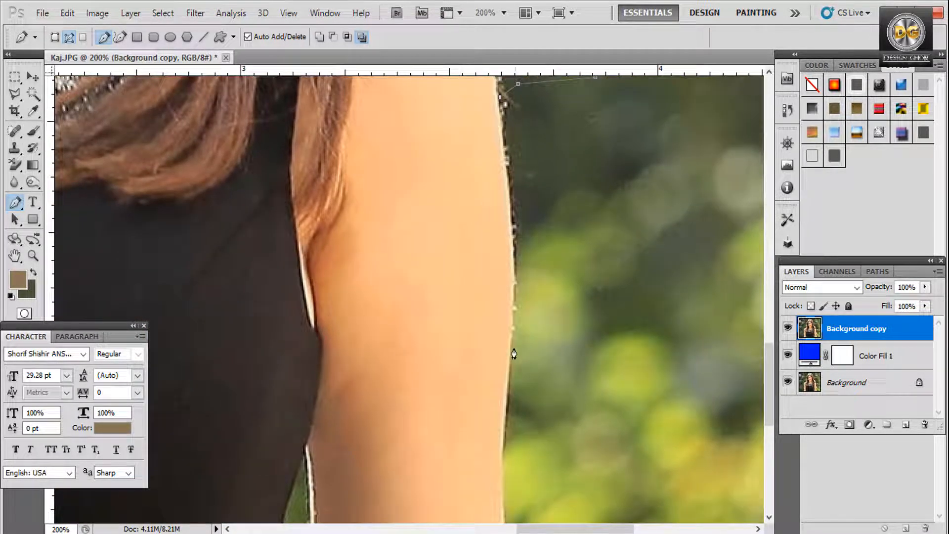
click(512, 349)
click(503, 422)
drag(525, 424, 514, 254)
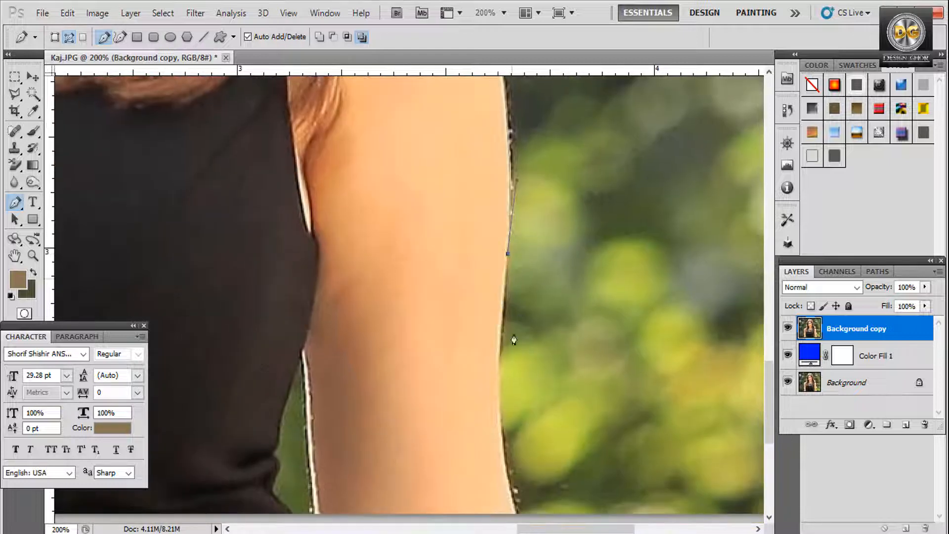
drag(514, 339, 502, 282)
drag(515, 429, 552, 489)
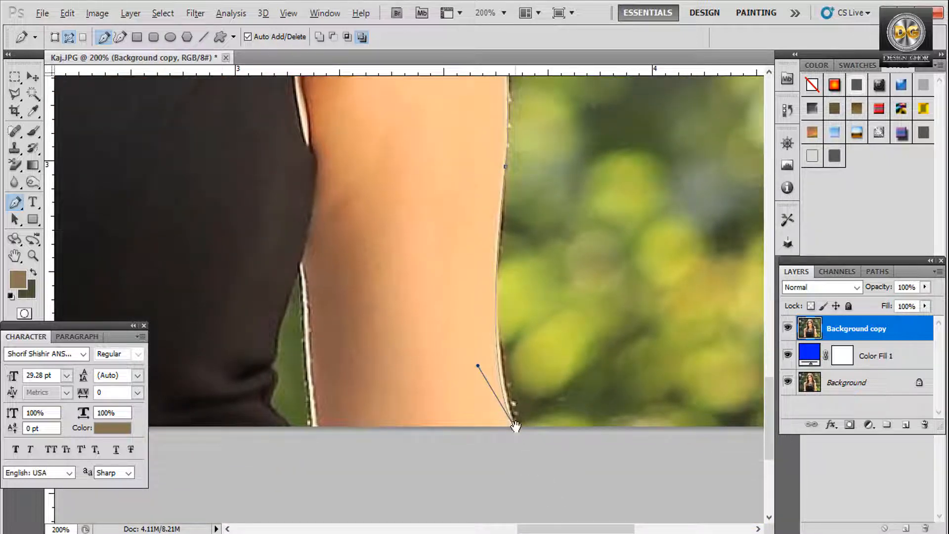
Carry the path around the outside of the canvas and close it at its starting point so it encloses the background.
scroll(514, 425, down, 3)
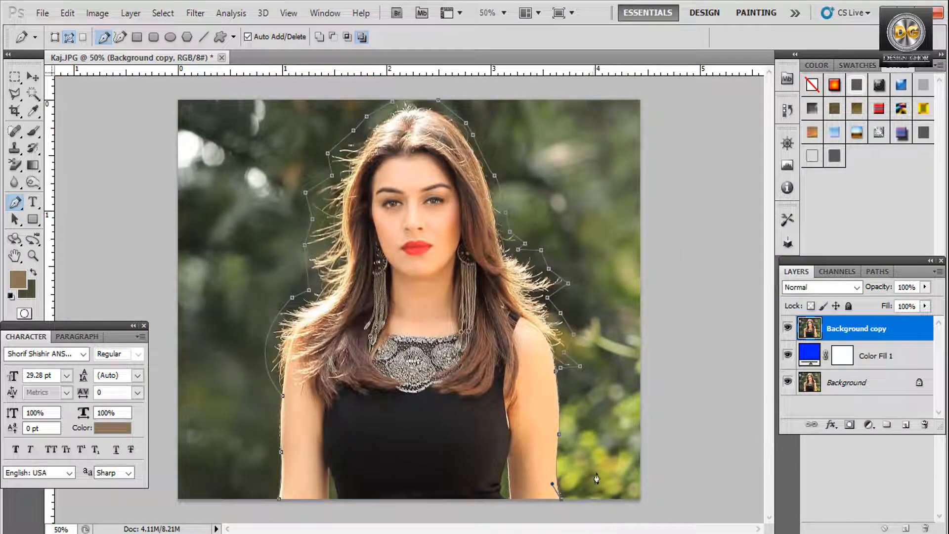
drag(583, 508, 660, 506)
click(671, 85)
click(163, 90)
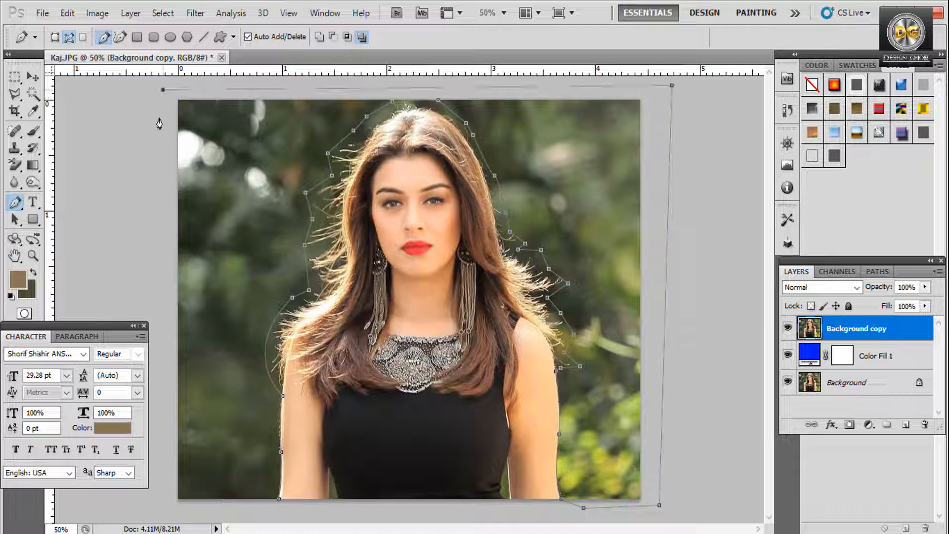
click(161, 496)
click(176, 513)
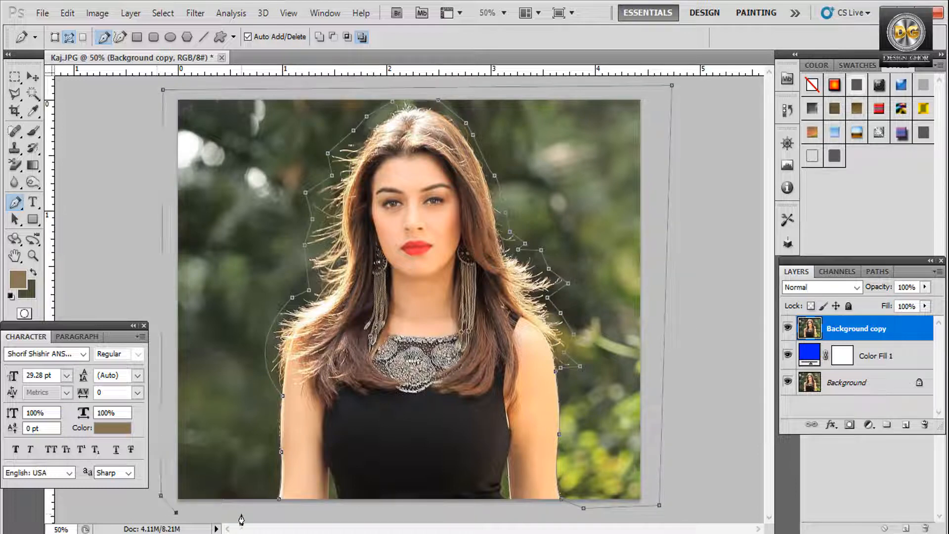
click(242, 513)
click(283, 514)
click(280, 499)
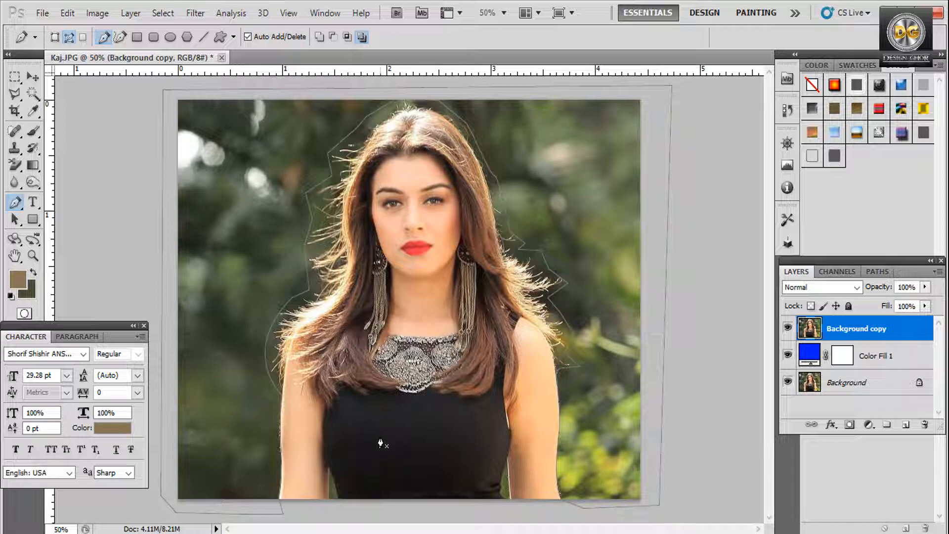
Draw a closed path around the small background gap between the image-left arm and the dress.
ctrl+click(348, 458)
ctrl+click(346, 453)
drag(345, 464, 369, 313)
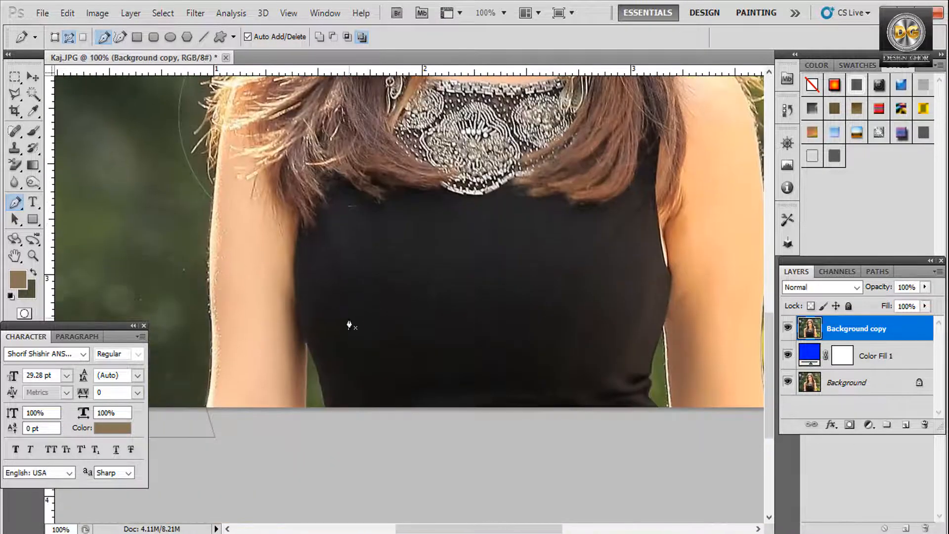
click(306, 407)
click(308, 345)
drag(325, 406, 326, 421)
click(306, 408)
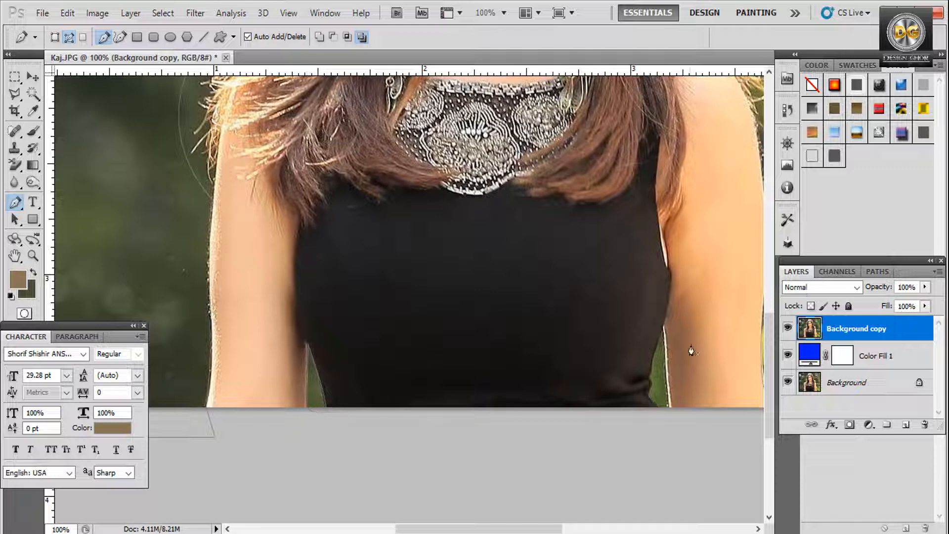
Draw a closed path around the small background gap between the dress and the image-right arm.
click(663, 408)
click(650, 377)
click(663, 332)
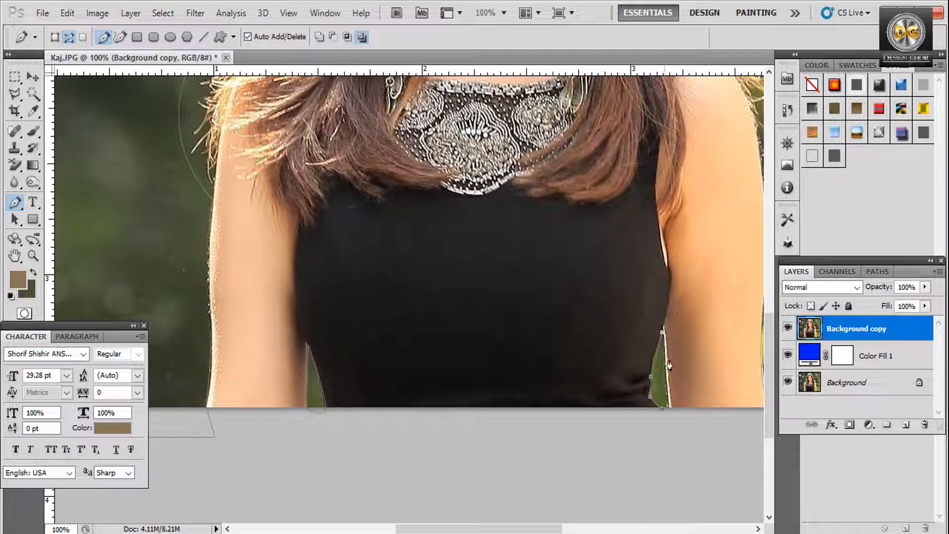
click(669, 407)
click(662, 410)
Convert the background paths into a new anti-aliased selection with a 0.5-pixel feather.
click(244, 297)
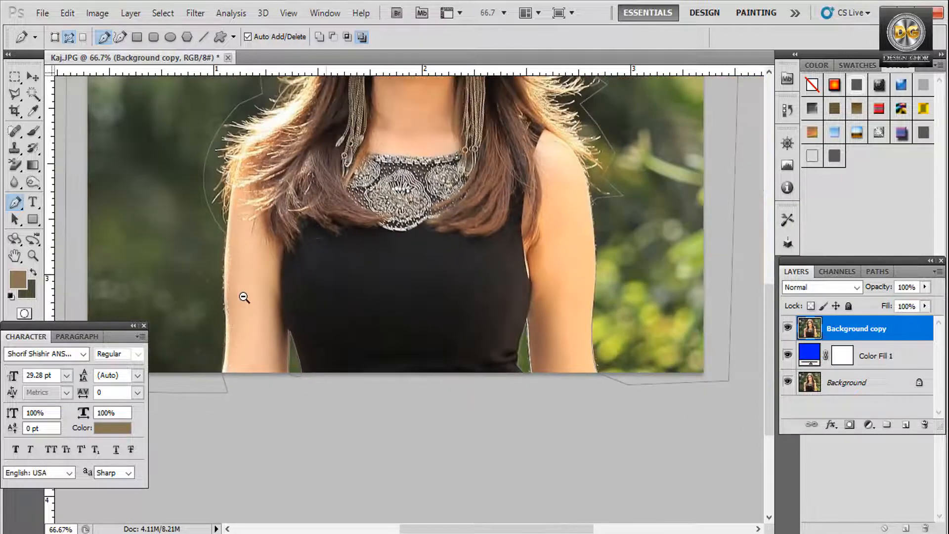
alt+click(357, 298)
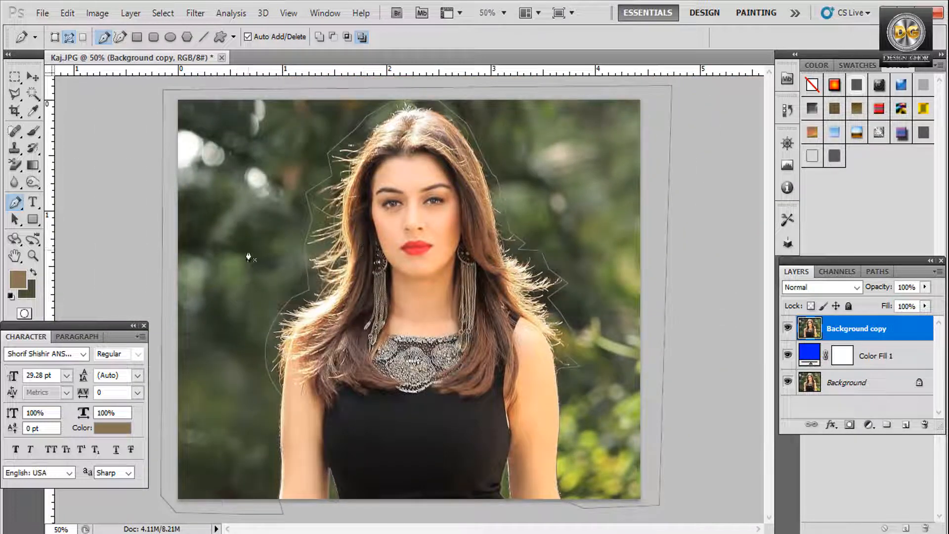
right_click(227, 220)
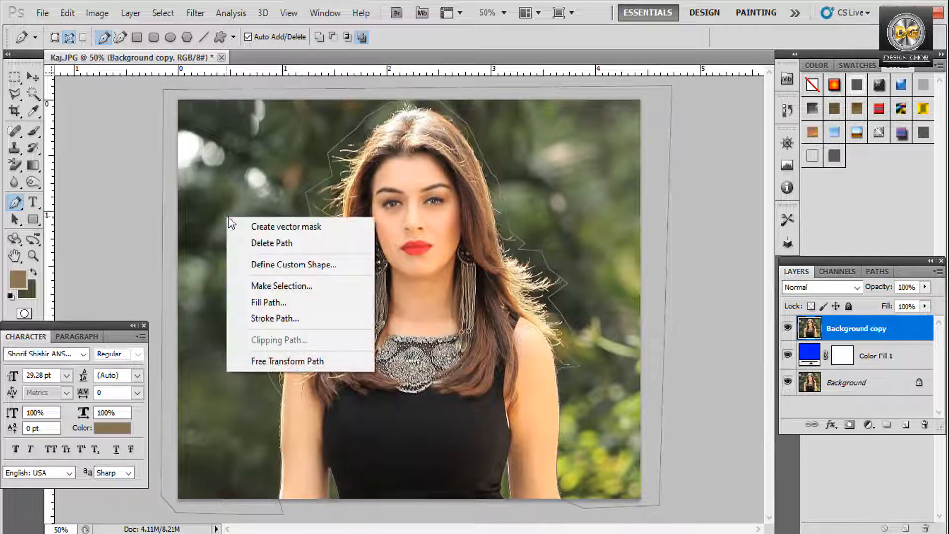
click(294, 287)
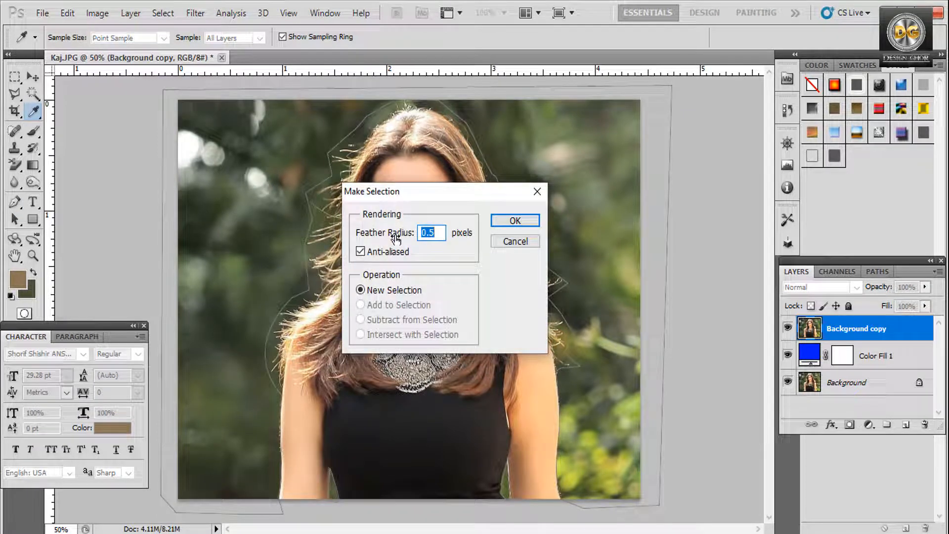
click(523, 224)
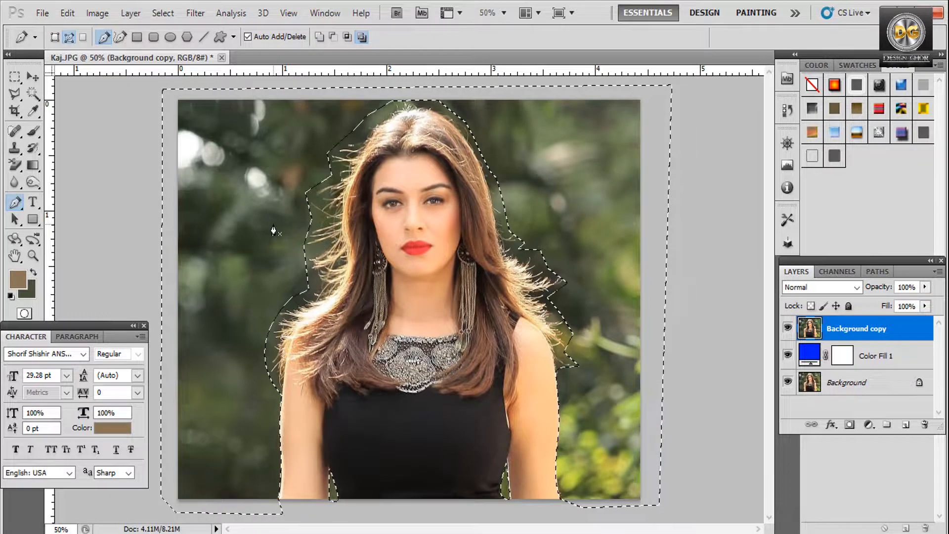
Delete the selected background from the Background copy layer and clear the selection.
key(ctrl+d)
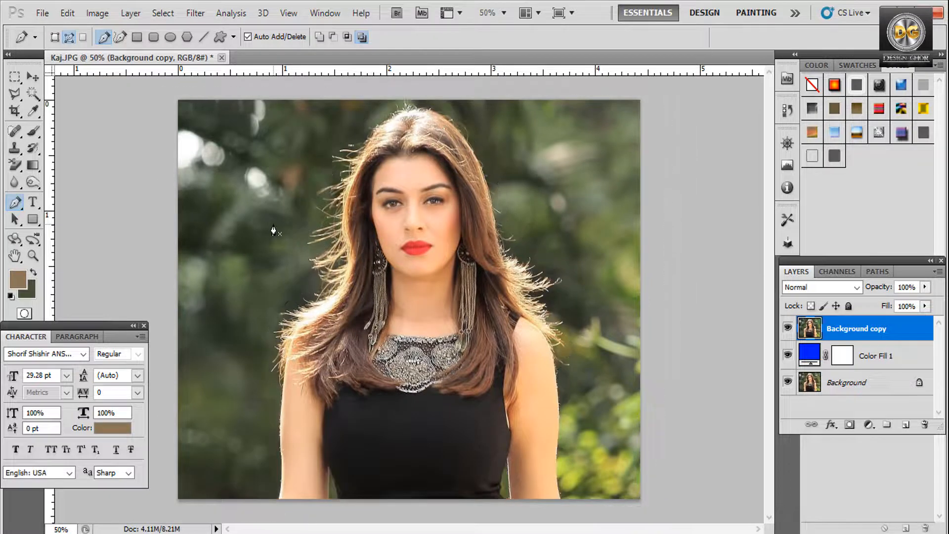
key(ctrl+shift+d)
key(Delete)
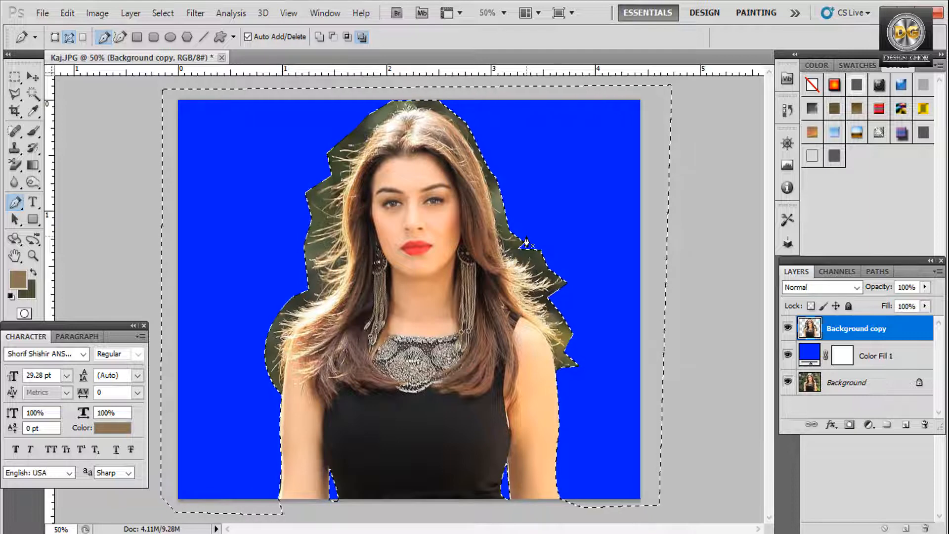
key(ctrl+d)
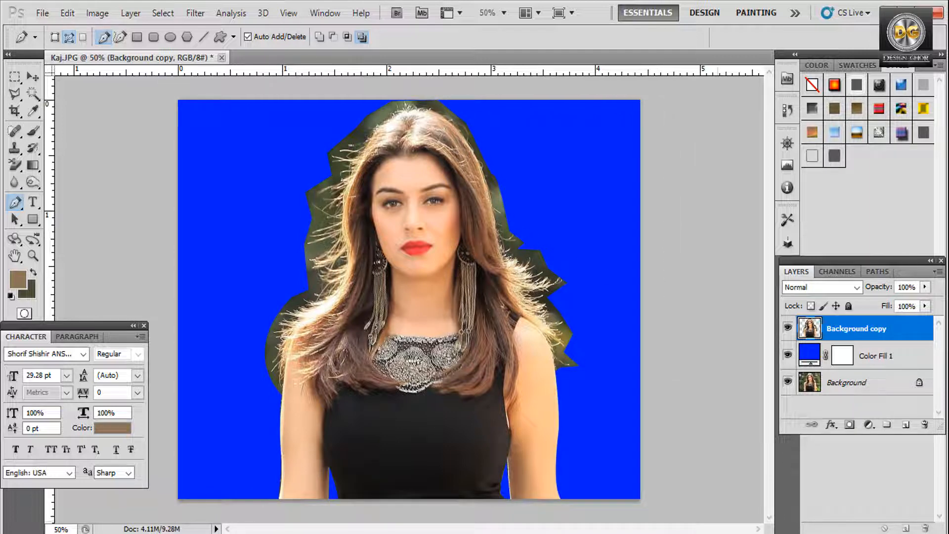
Duplicate the original Background layer, place the duplicate directly above Color Fill 1, and hide it.
click(861, 384)
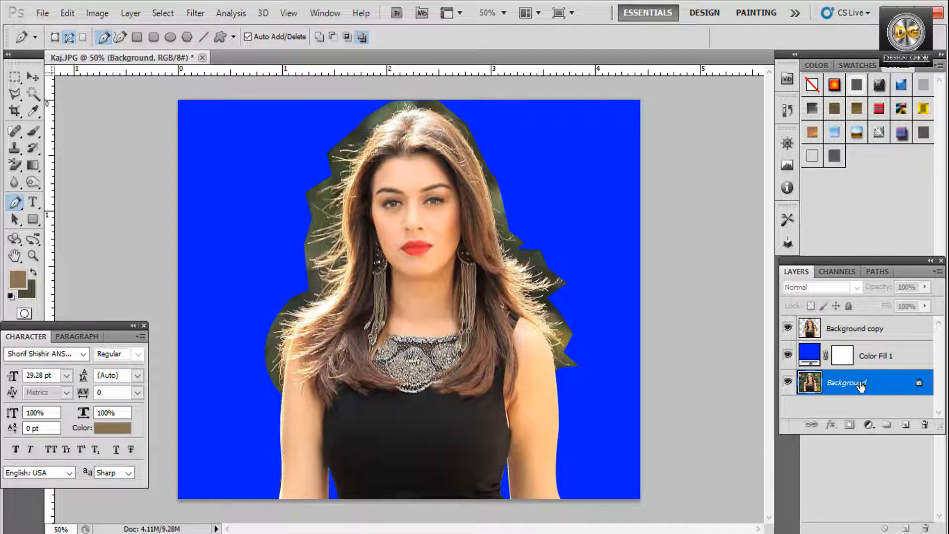
drag(850, 388, 906, 425)
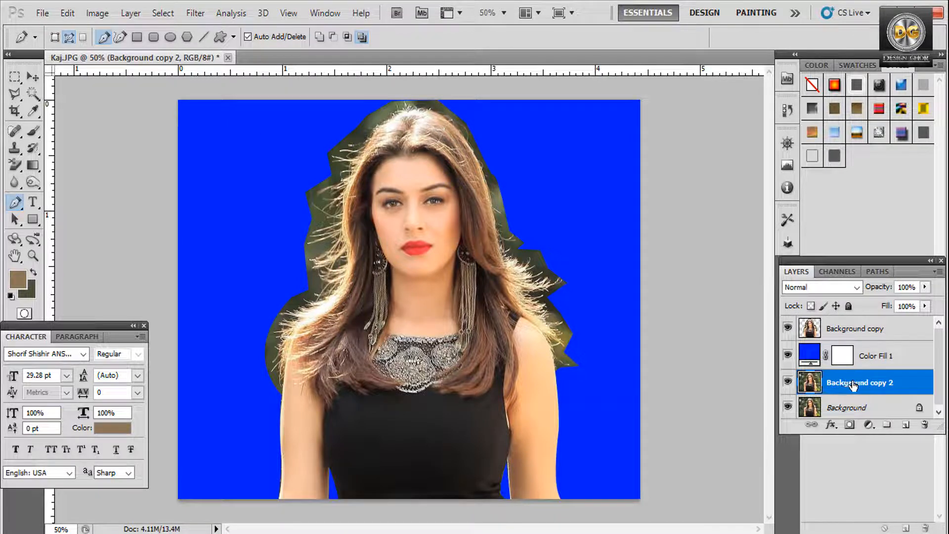
drag(855, 384, 850, 349)
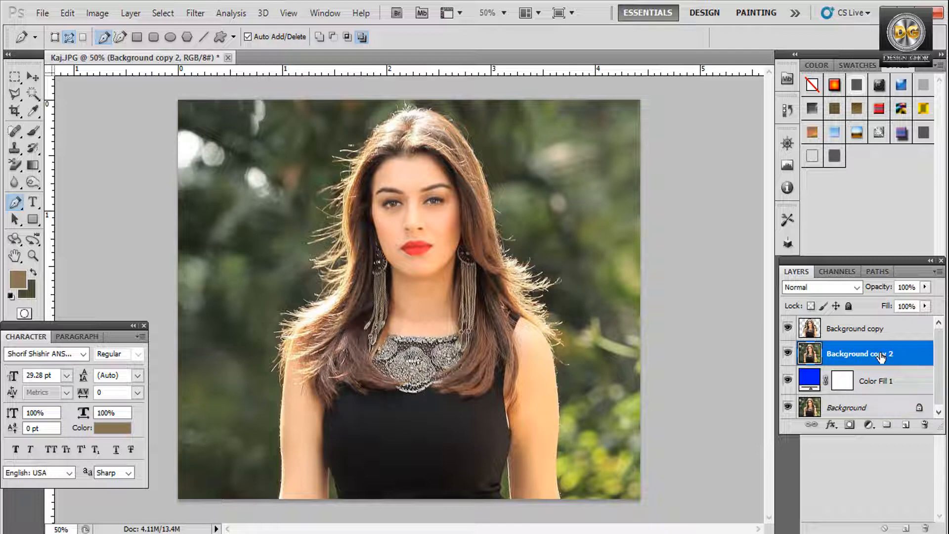
click(788, 355)
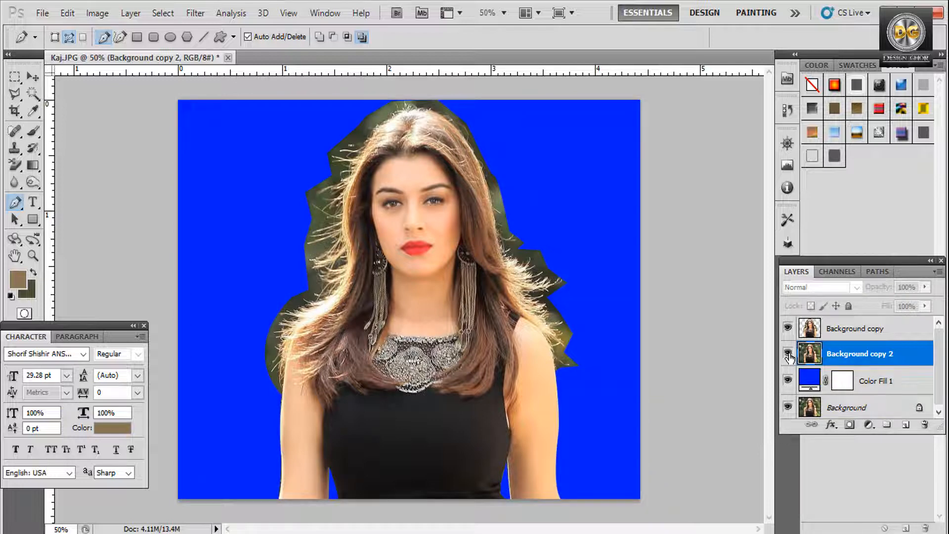
click(788, 355)
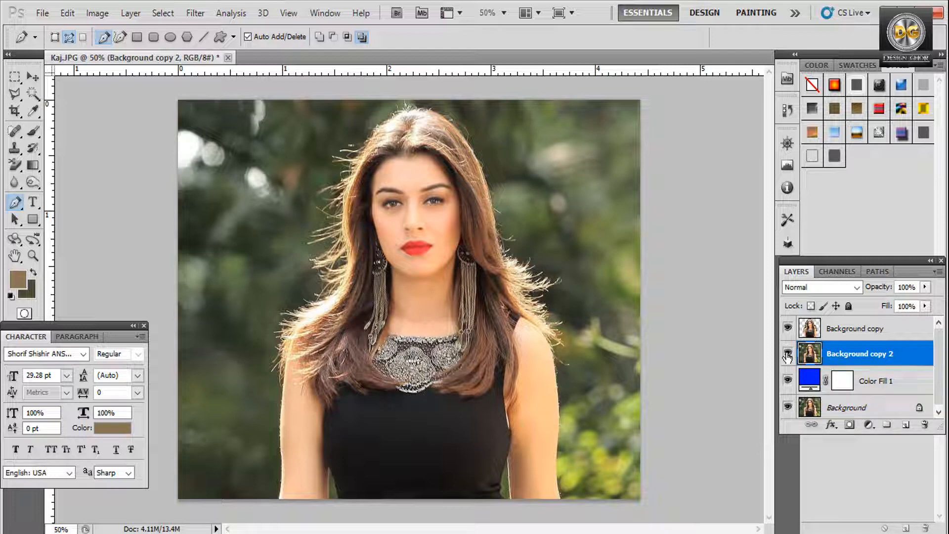
click(789, 354)
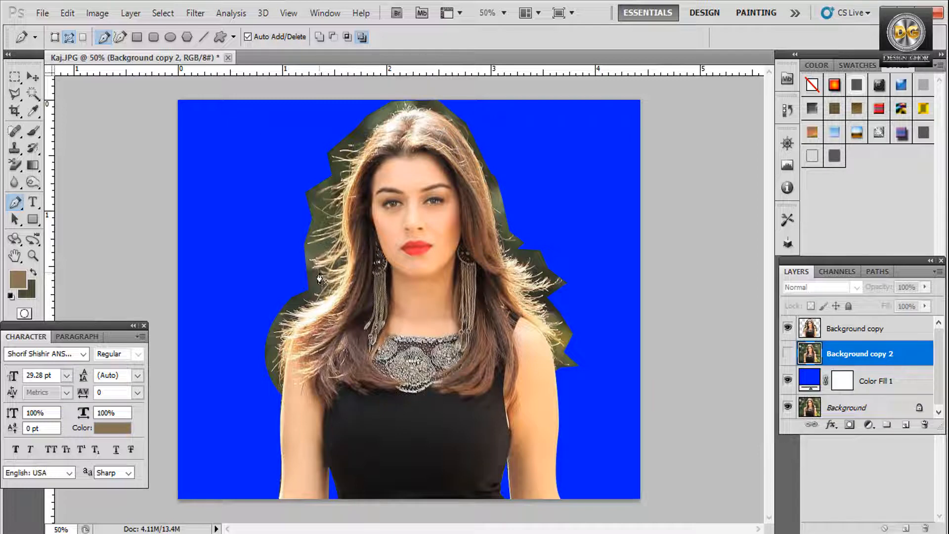
Choose the Background Eraser for the flyaway hair and set its brush size to 28 px.
ctrl+click(316, 306)
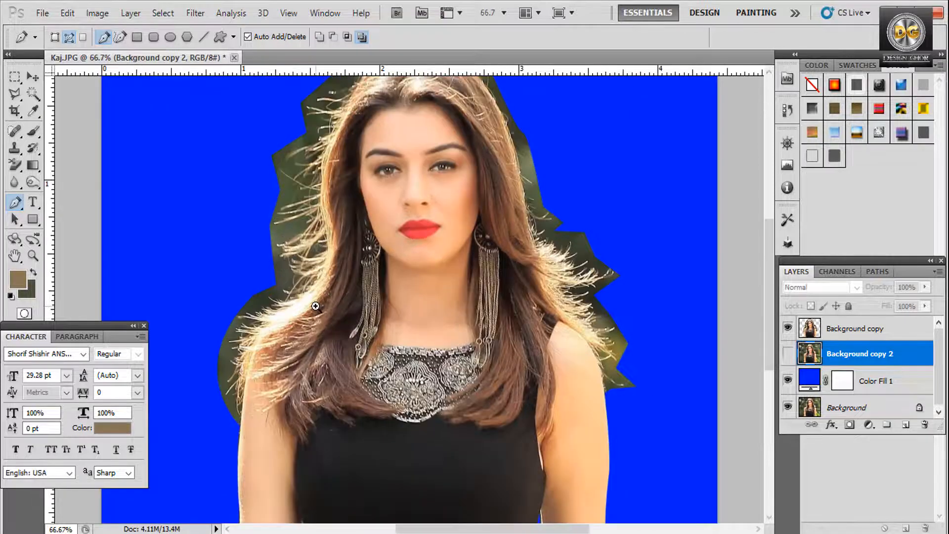
ctrl+click(316, 306)
drag(281, 286, 351, 240)
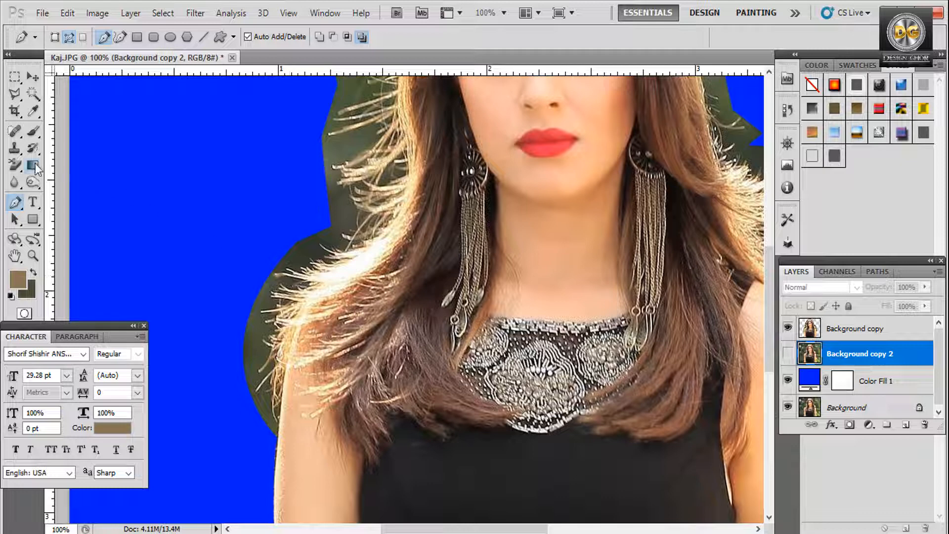
click(17, 165)
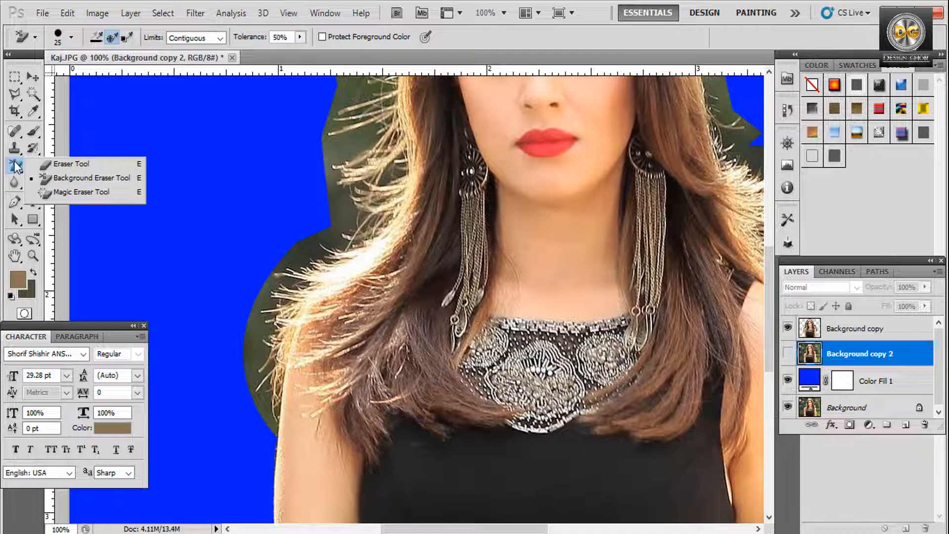
click(101, 179)
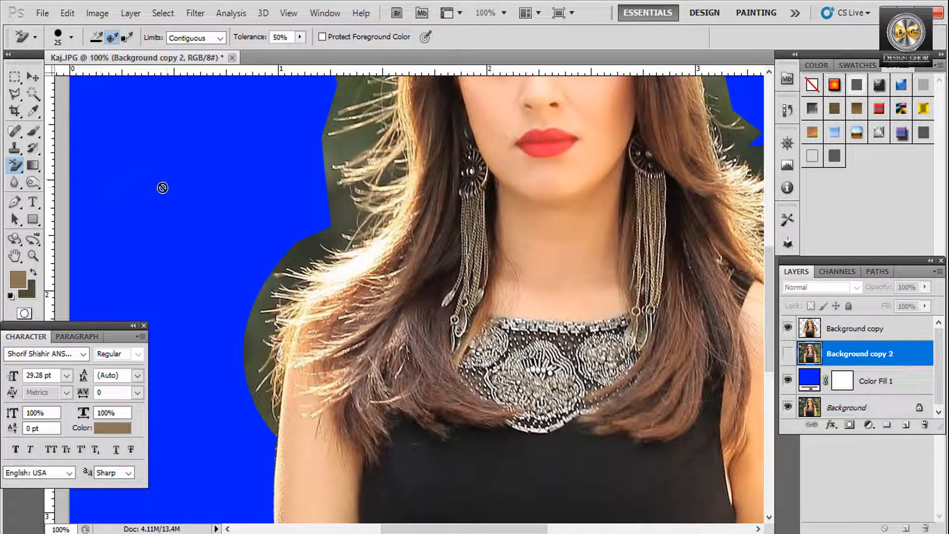
click(70, 37)
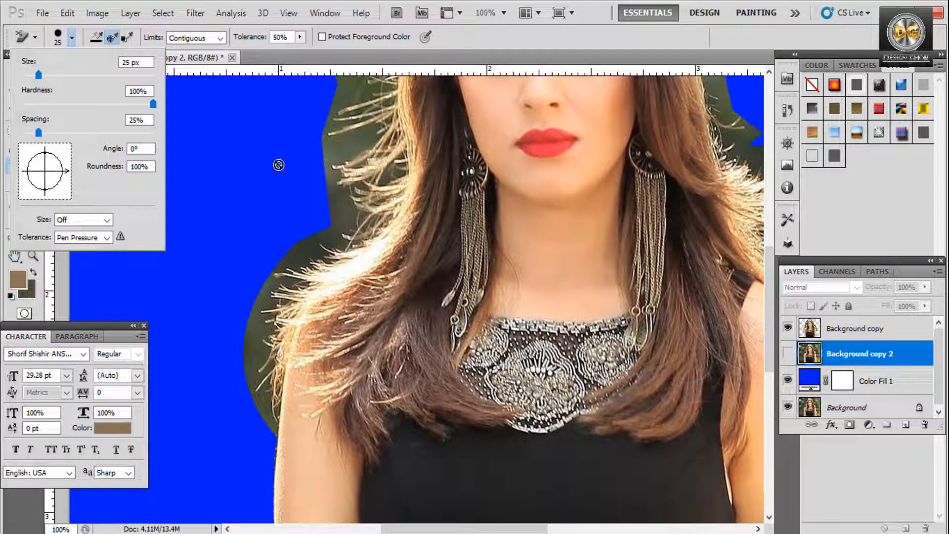
mouse_move(39, 75)
mouse_down()
mouse_move(57, 82)
mouse_move(42, 81)
mouse_up()
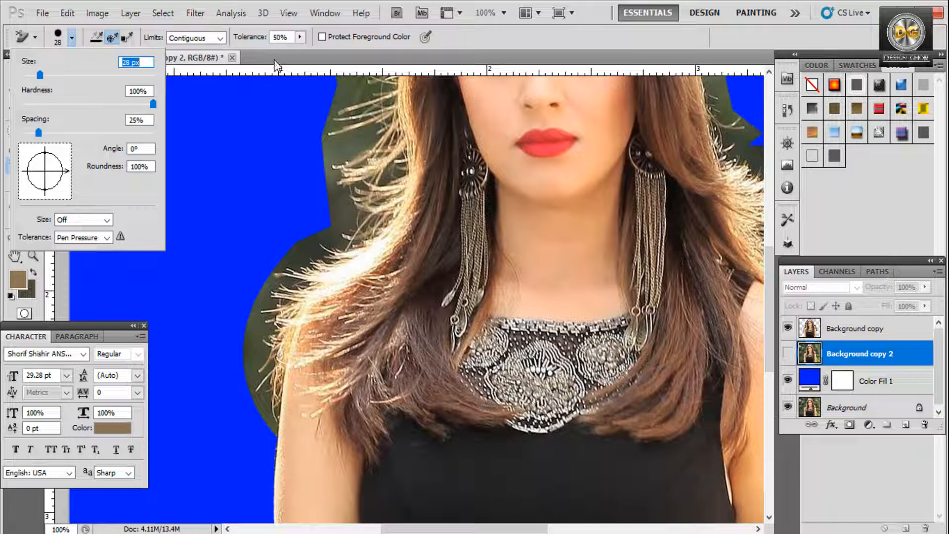
key(Return)
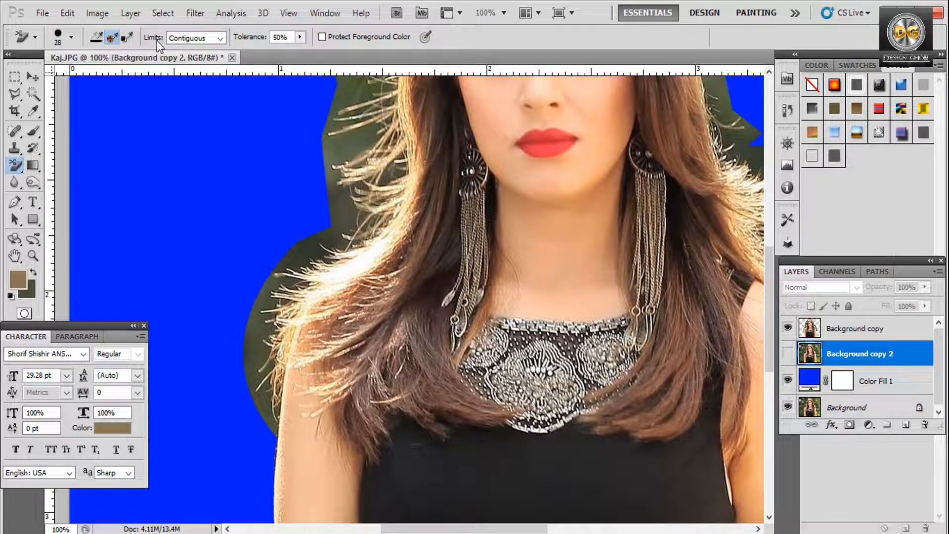
Set the Background Eraser's limits to Contiguous and its tolerance to 50%.
click(220, 38)
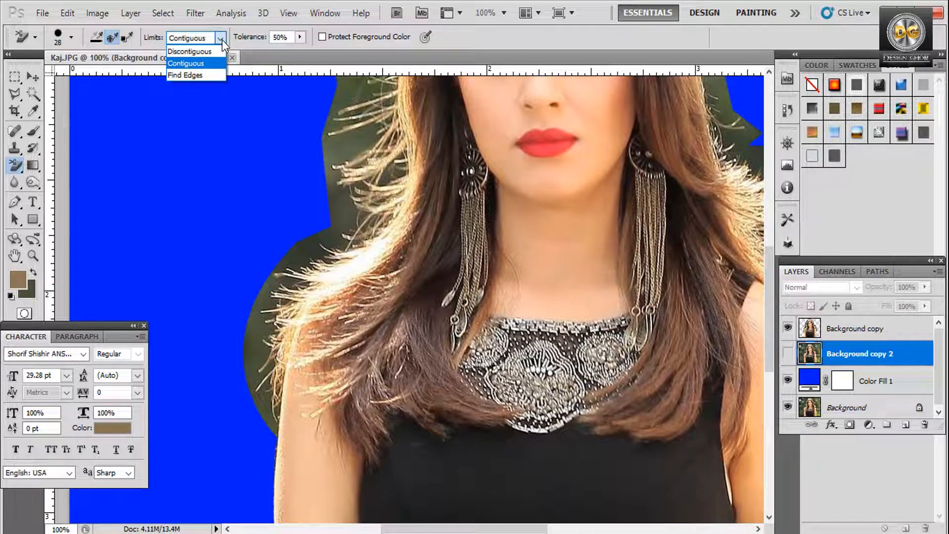
click(200, 61)
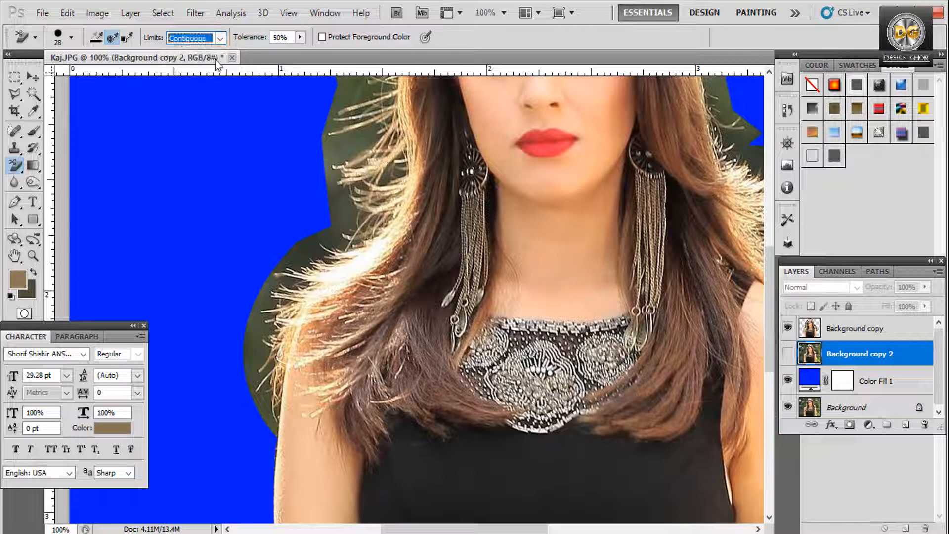
click(300, 37)
drag(299, 51, 261, 35)
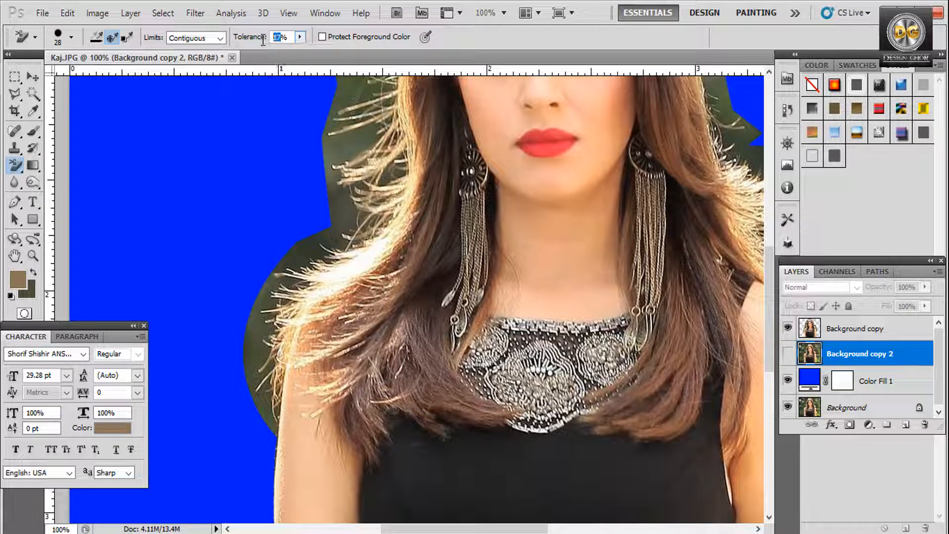
text(50)
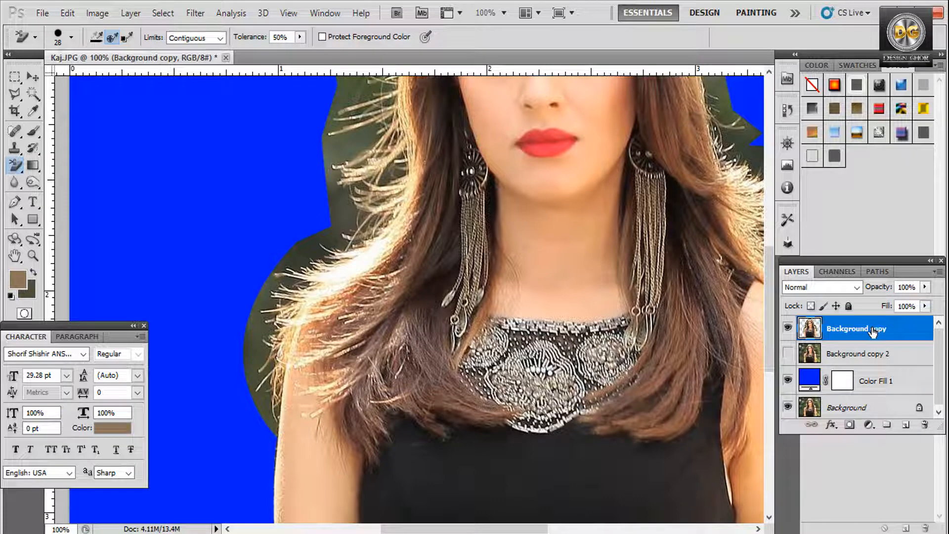
Make the Background copy layer active for erasing, keeping the Contiguous limits.
click(868, 362)
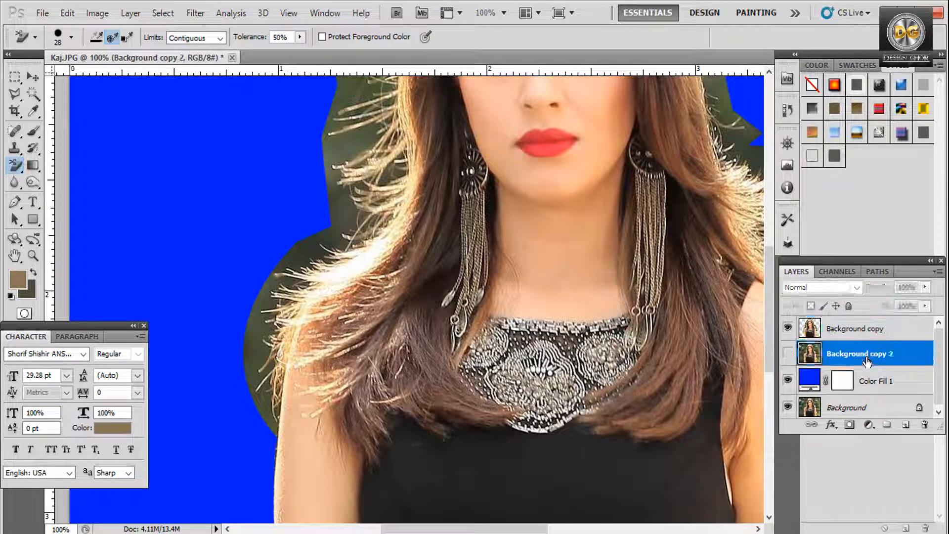
click(851, 331)
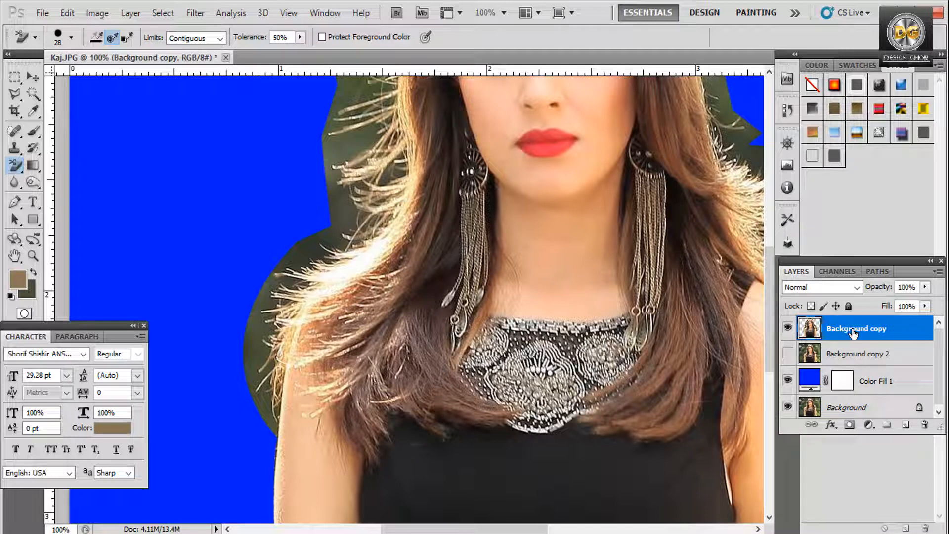
click(221, 39)
click(221, 41)
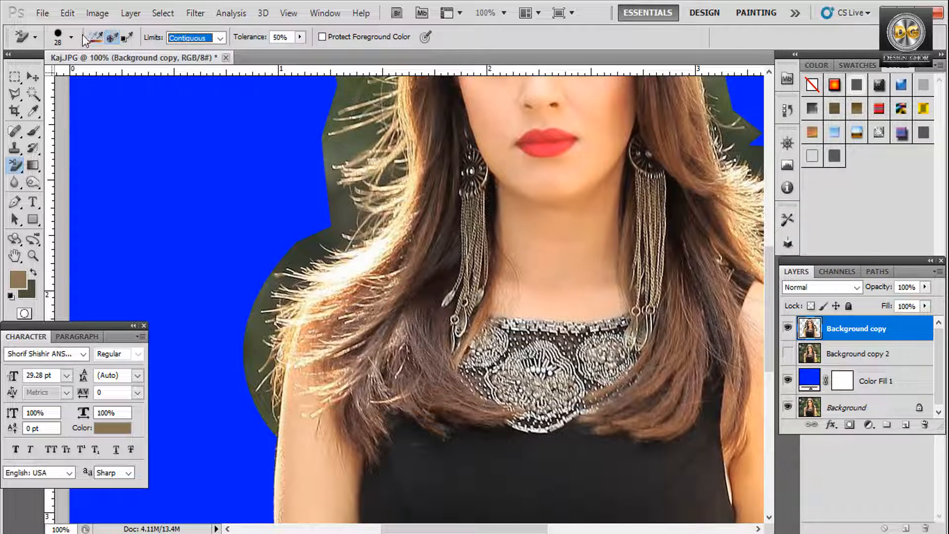
Set the background colour to the dark green 4e5140 sampled beside the image-left shoulder's hair, and return to the Background Eraser.
click(31, 294)
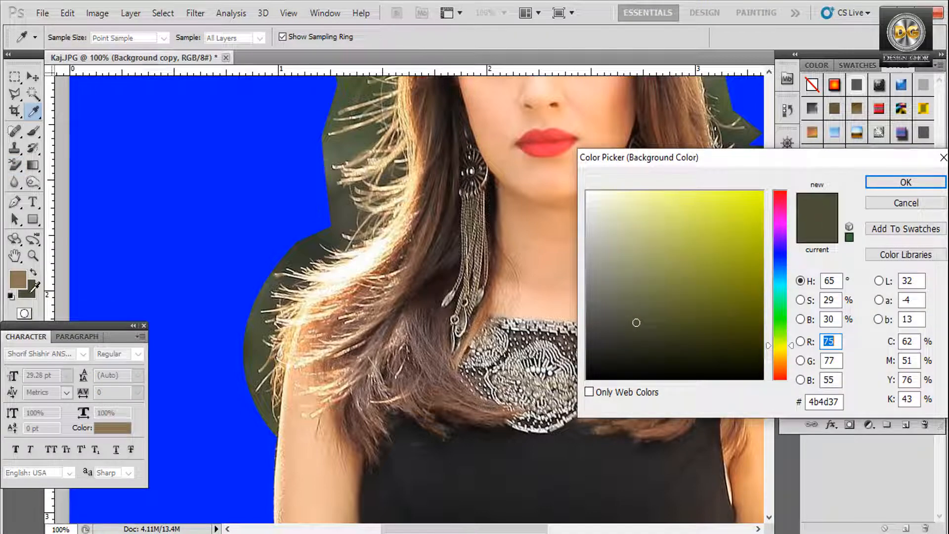
key(Escape)
click(29, 294)
click(269, 330)
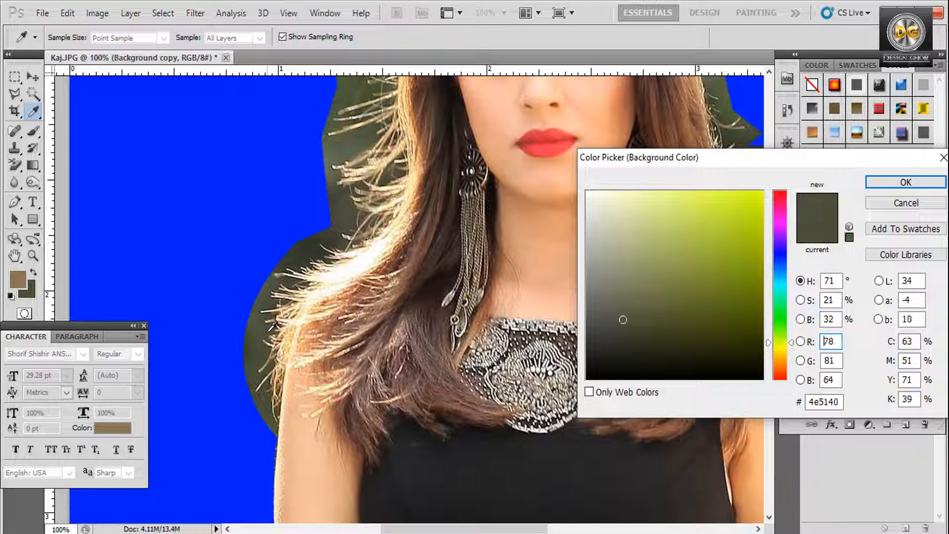
click(906, 183)
key(e)
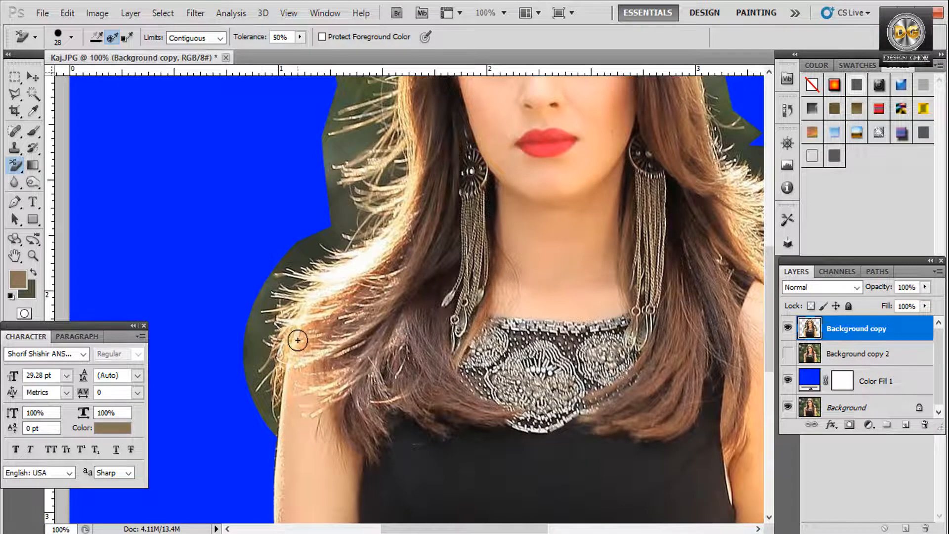
Erase the dark green around the flyaway hair over the image-left shoulder and the patch beside the upper arm on Background copy.
scroll(297, 340, up, 1)
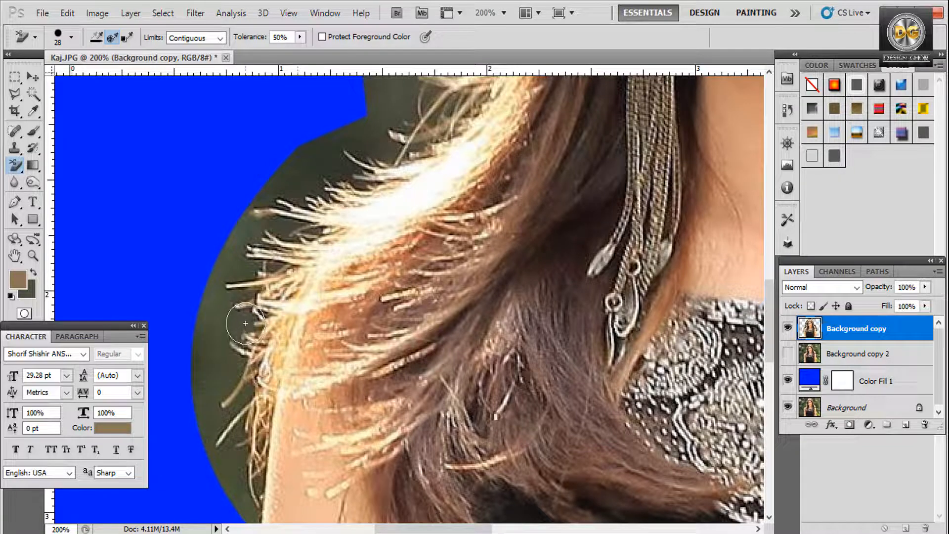
mouse_move(254, 318)
mouse_down()
mouse_move(209, 346)
mouse_move(214, 302)
mouse_move(210, 343)
mouse_move(193, 349)
mouse_move(191, 311)
mouse_move(218, 394)
mouse_move(232, 364)
mouse_move(242, 393)
mouse_move(204, 447)
mouse_move(226, 436)
mouse_move(245, 465)
mouse_move(224, 475)
mouse_move(196, 386)
mouse_up()
mouse_move(212, 293)
mouse_down()
mouse_move(227, 263)
mouse_move(279, 265)
mouse_move(250, 295)
mouse_move(239, 238)
mouse_move(311, 232)
mouse_move(251, 215)
mouse_move(271, 197)
mouse_move(325, 195)
mouse_move(275, 175)
mouse_move(256, 197)
mouse_move(312, 161)
mouse_move(307, 154)
mouse_move(375, 182)
mouse_move(329, 137)
mouse_move(414, 147)
mouse_move(405, 117)
mouse_move(377, 107)
mouse_move(326, 134)
mouse_up()
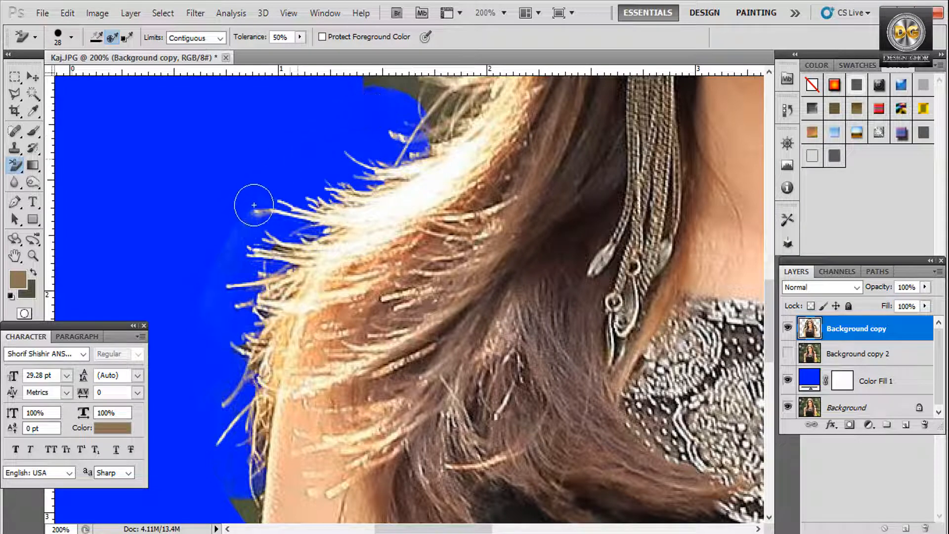
mouse_move(254, 204)
mouse_down()
mouse_move(229, 254)
mouse_move(247, 228)
mouse_up()
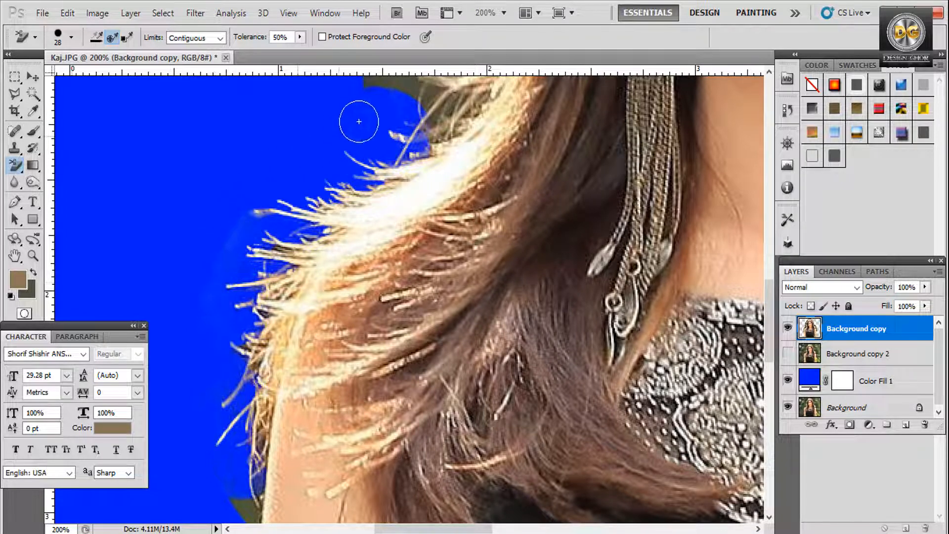
mouse_move(356, 120)
mouse_down()
mouse_move(376, 87)
mouse_move(436, 98)
mouse_move(435, 116)
mouse_move(464, 101)
mouse_move(464, 114)
mouse_move(444, 130)
mouse_up()
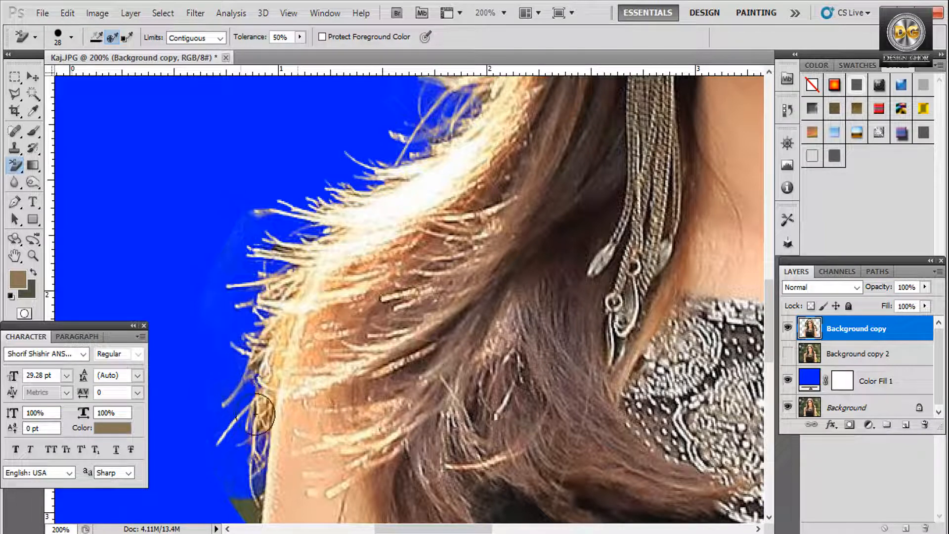
drag(284, 413, 278, 203)
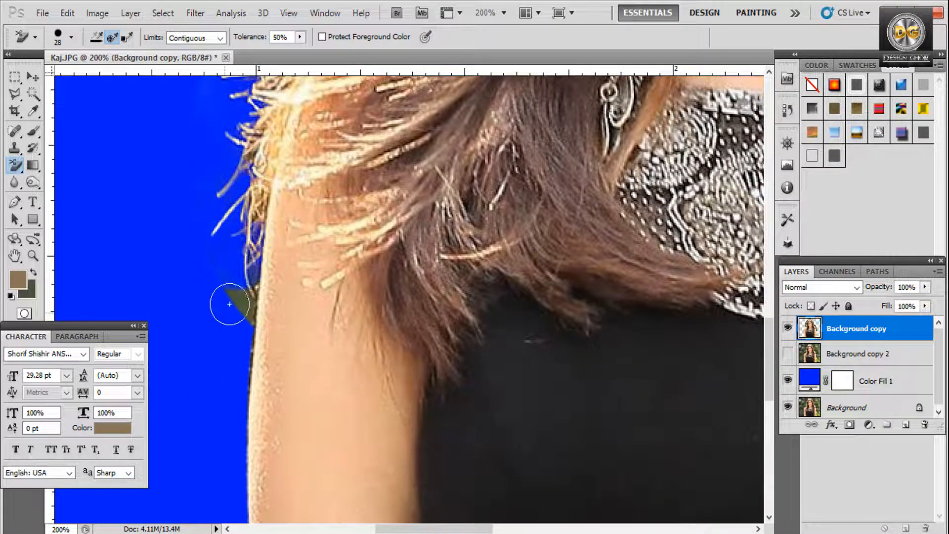
mouse_move(229, 304)
mouse_down()
mouse_move(237, 286)
mouse_move(246, 307)
mouse_move(255, 286)
mouse_up()
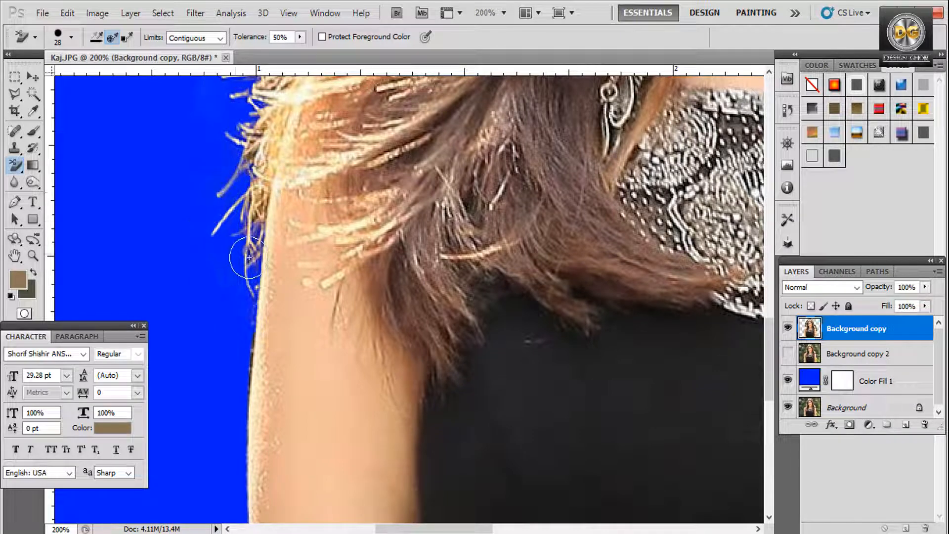
Erase the green around the flyaway strands between the image-left earring and cheek level.
drag(339, 189, 283, 463)
mouse_move(324, 112)
mouse_down()
mouse_move(261, 339)
mouse_move(238, 350)
mouse_move(366, 292)
mouse_move(361, 239)
mouse_move(323, 233)
mouse_move(300, 242)
mouse_move(246, 318)
mouse_move(236, 233)
mouse_move(231, 291)
mouse_move(313, 225)
mouse_move(246, 234)
mouse_move(337, 198)
mouse_move(327, 171)
mouse_move(231, 201)
mouse_move(258, 206)
mouse_move(252, 195)
mouse_move(289, 141)
mouse_move(250, 141)
mouse_move(333, 121)
mouse_move(363, 131)
mouse_move(233, 206)
mouse_up()
mouse_move(332, 224)
mouse_down()
mouse_move(346, 221)
mouse_move(297, 216)
mouse_up()
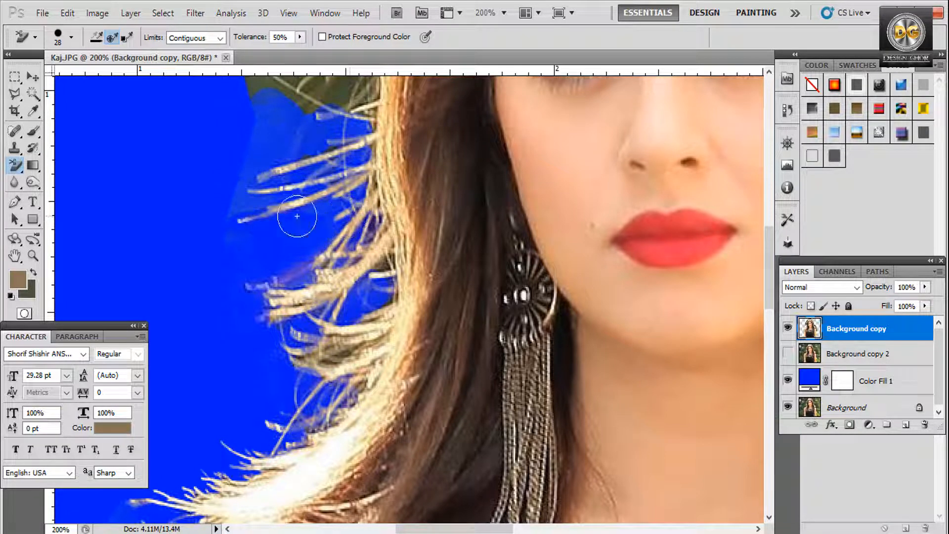
Set the background colour to the hazy blue 1b3de5 sampled beside the image-left cheek strands and erase the leftover haze there.
click(31, 292)
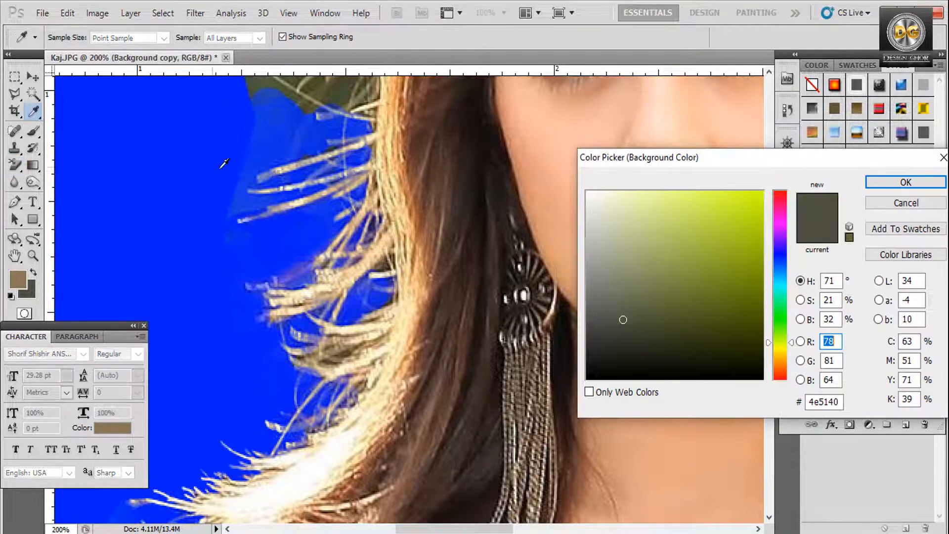
click(254, 175)
key(Return)
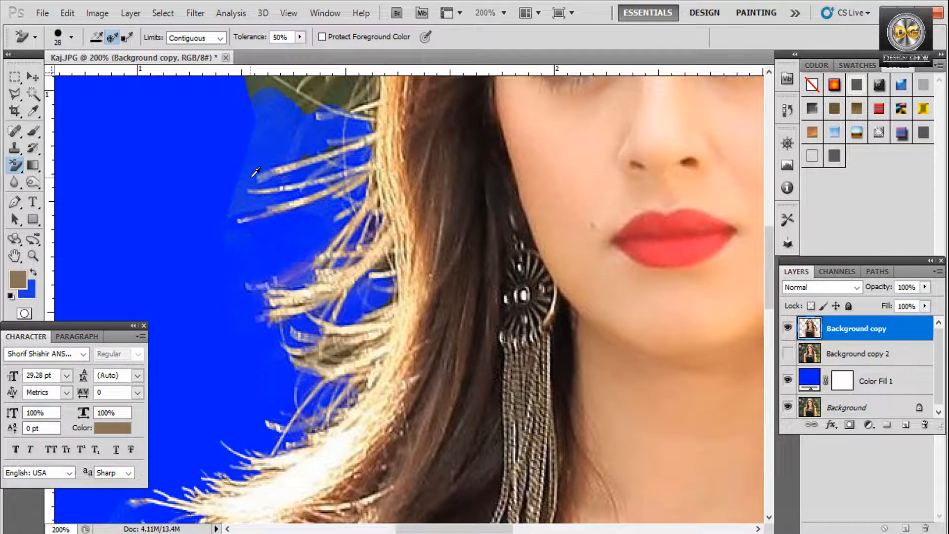
mouse_move(255, 171)
mouse_down()
mouse_move(228, 211)
mouse_move(255, 185)
mouse_move(298, 180)
mouse_move(288, 166)
mouse_move(301, 134)
mouse_move(255, 159)
mouse_move(257, 106)
mouse_move(303, 128)
mouse_move(264, 141)
mouse_move(255, 108)
mouse_move(224, 223)
mouse_move(237, 236)
mouse_move(232, 186)
mouse_move(272, 147)
mouse_move(309, 143)
mouse_up()
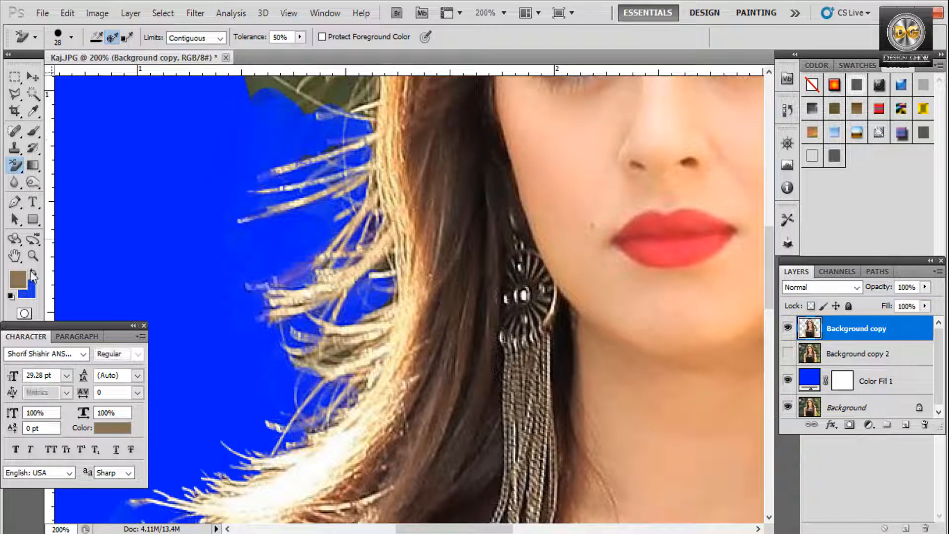
Set the background colour to the green 495839 sampled above the cheek strands and erase the remaining green around the image-left hair.
click(30, 294)
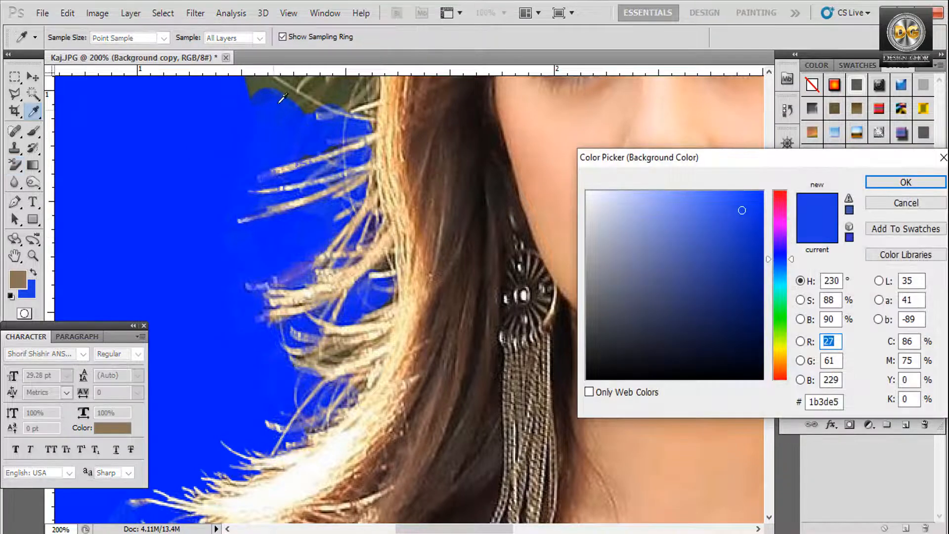
click(258, 87)
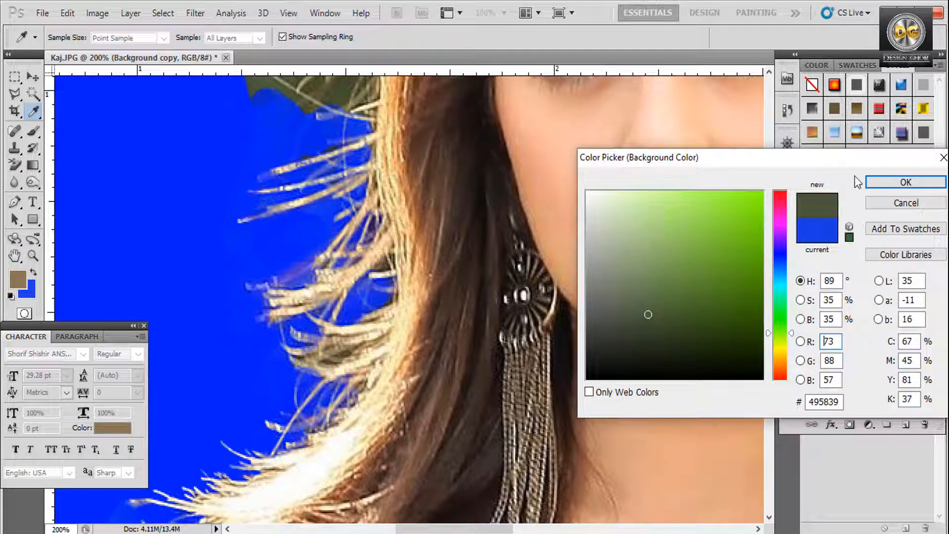
click(897, 182)
drag(421, 189, 417, 339)
mouse_move(271, 229)
mouse_down()
mouse_move(304, 252)
mouse_move(275, 205)
mouse_move(310, 208)
mouse_move(412, 165)
mouse_move(350, 231)
mouse_move(302, 240)
mouse_move(338, 266)
mouse_move(381, 244)
mouse_move(399, 266)
mouse_move(362, 315)
mouse_move(321, 256)
mouse_move(385, 126)
mouse_move(282, 181)
mouse_move(292, 159)
mouse_move(381, 111)
mouse_move(448, 102)
mouse_move(391, 143)
mouse_move(421, 148)
mouse_move(351, 171)
mouse_move(373, 216)
mouse_move(413, 227)
mouse_move(407, 85)
mouse_move(376, 88)
mouse_move(402, 86)
mouse_up()
drag(347, 350, 339, 177)
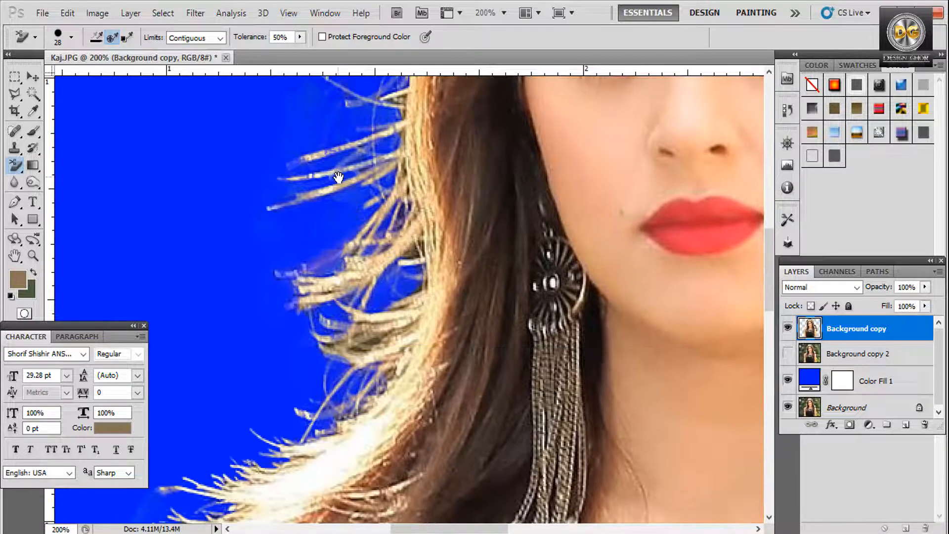
drag(370, 341, 362, 345)
Erase the green along the image-left side of the head from the forehead strands up to the crown.
drag(387, 232, 305, 410)
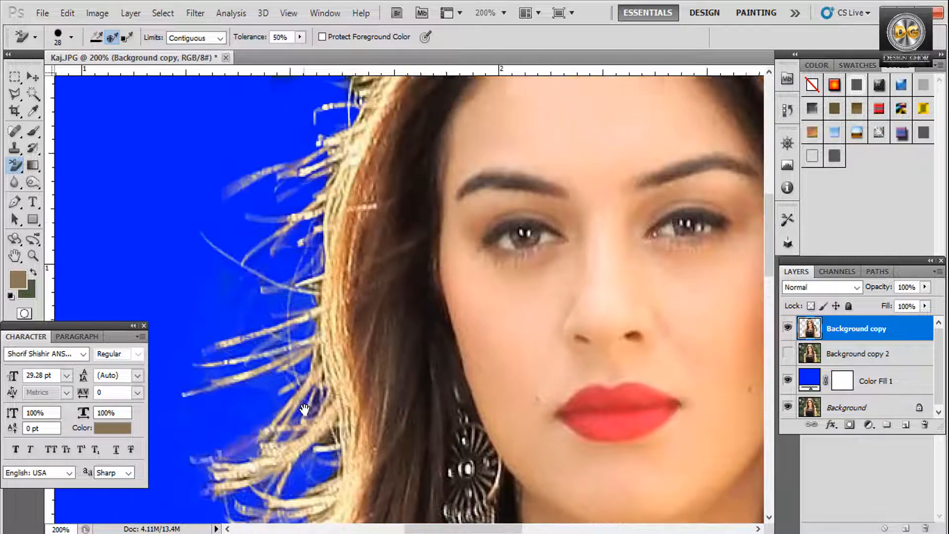
drag(371, 118, 307, 374)
mouse_move(244, 316)
mouse_down()
mouse_move(206, 306)
mouse_move(224, 346)
mouse_move(254, 344)
mouse_move(263, 315)
mouse_move(309, 320)
mouse_move(216, 273)
mouse_move(309, 283)
mouse_move(255, 252)
mouse_move(362, 174)
mouse_move(287, 233)
mouse_move(358, 232)
mouse_move(409, 177)
mouse_move(403, 161)
mouse_move(380, 155)
mouse_move(298, 280)
mouse_up()
mouse_move(281, 239)
mouse_down()
mouse_move(411, 134)
mouse_move(452, 114)
mouse_move(431, 168)
mouse_move(504, 115)
mouse_move(471, 107)
mouse_move(393, 174)
mouse_up()
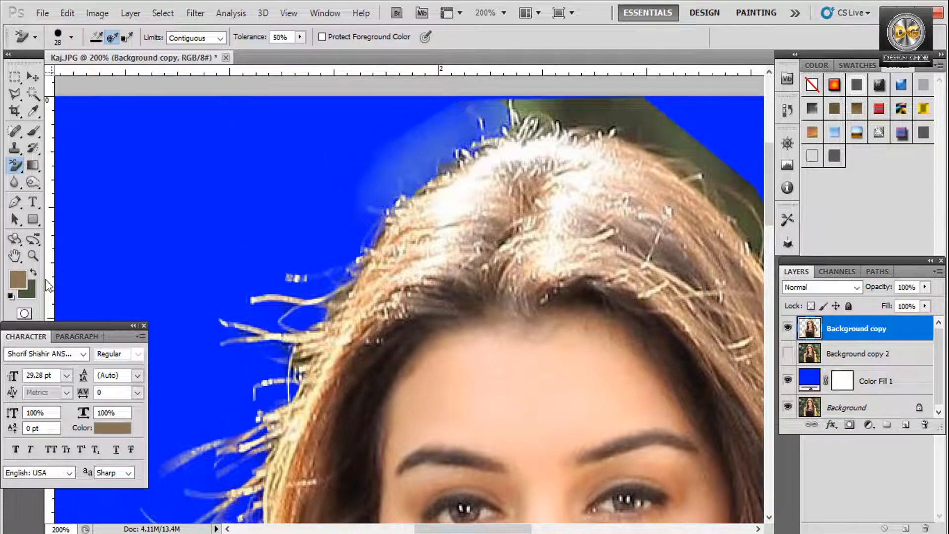
Sample the hazy blue beside the image-left crown as background colour and erase the haze along that hairline.
click(28, 290)
click(410, 160)
key(Return)
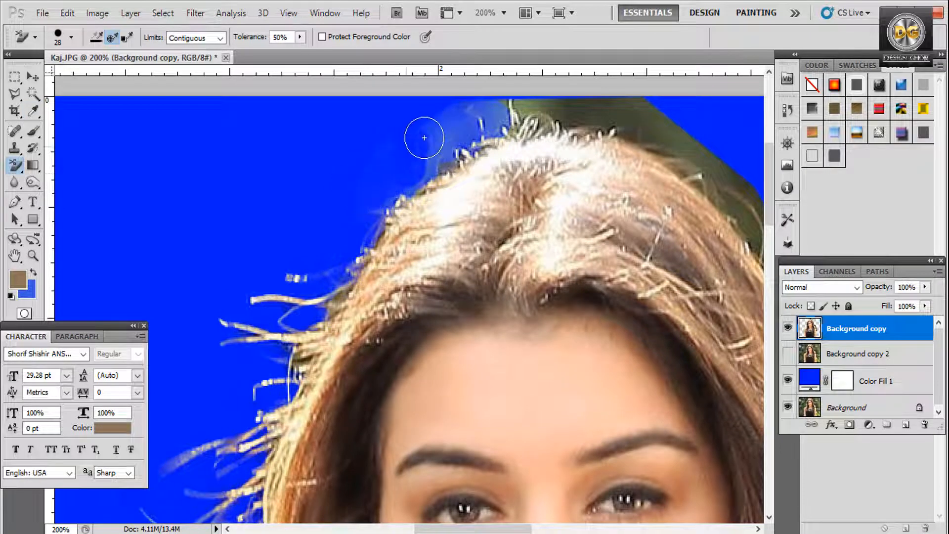
mouse_move(424, 138)
mouse_down()
mouse_move(417, 158)
mouse_move(477, 110)
mouse_move(341, 175)
mouse_up()
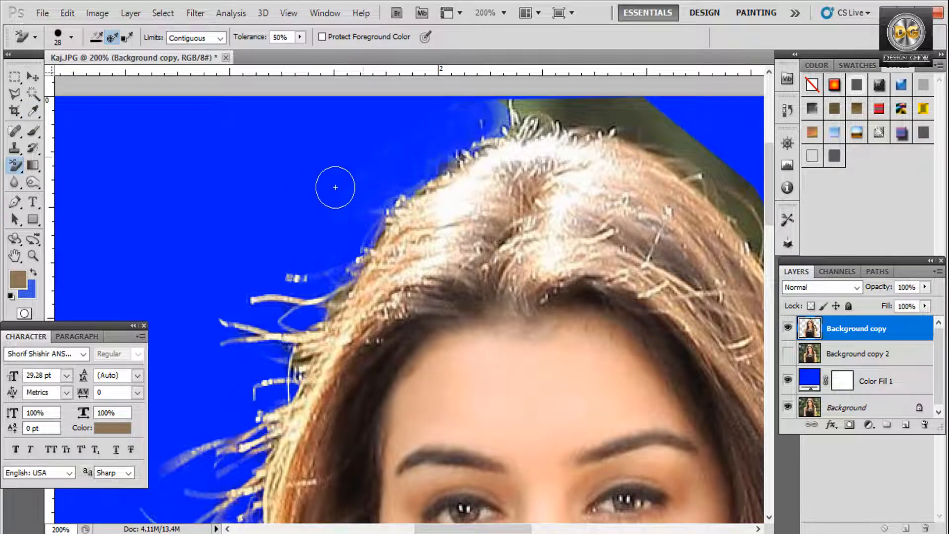
Sample the dark green above the crown as background colour and erase the green over the crown and down the image-right hairline.
drag(417, 244, 132, 296)
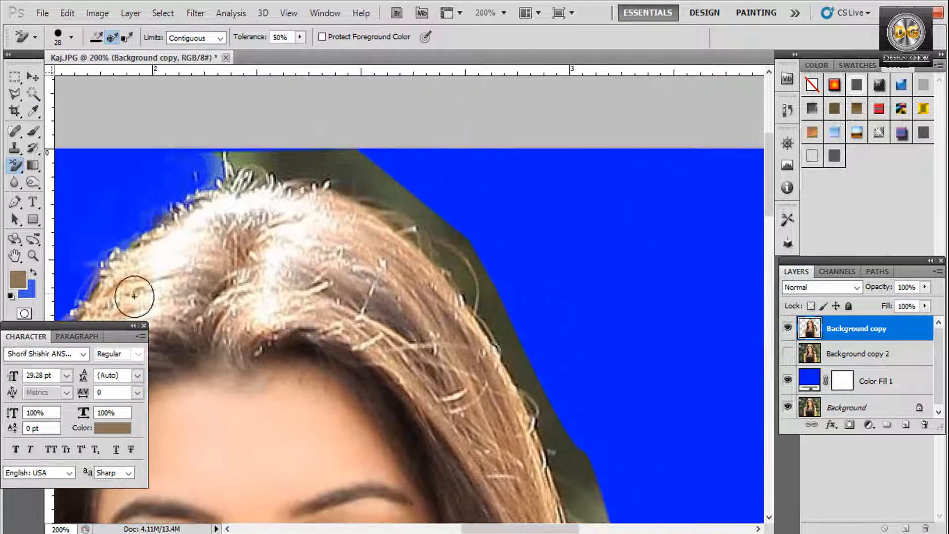
click(27, 291)
click(268, 155)
key(Return)
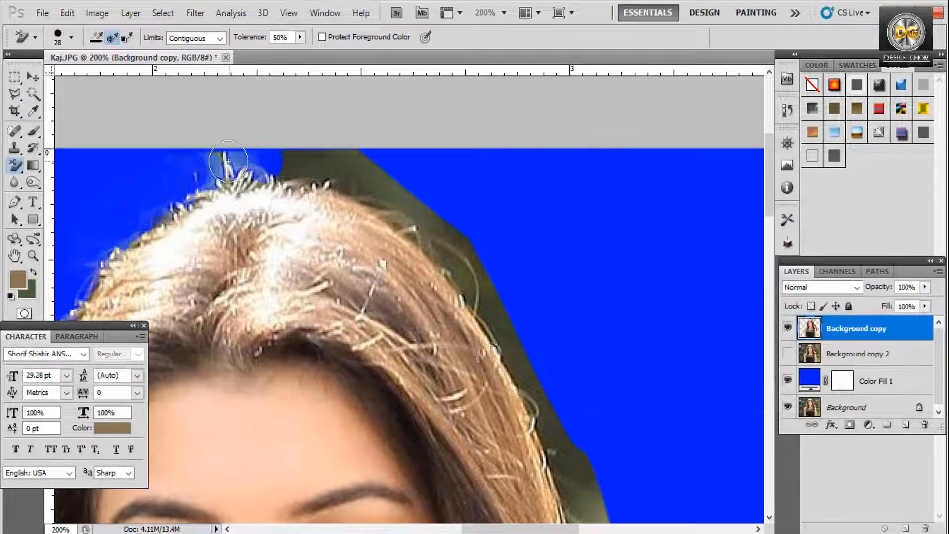
mouse_move(228, 161)
mouse_down()
mouse_move(334, 167)
mouse_move(287, 155)
mouse_move(377, 189)
mouse_move(348, 152)
mouse_move(372, 201)
mouse_move(475, 300)
mouse_move(439, 226)
mouse_move(506, 357)
mouse_move(525, 375)
mouse_up()
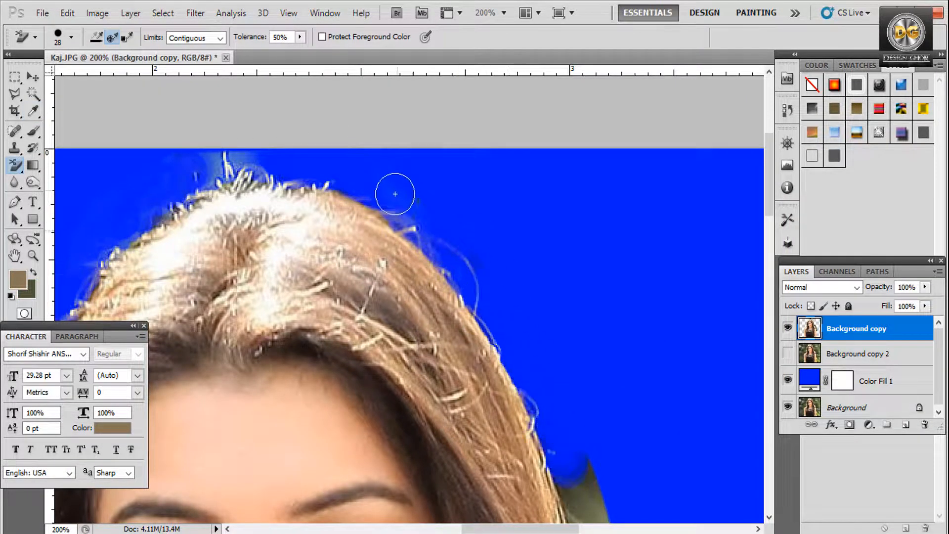
mouse_move(395, 194)
mouse_down()
mouse_move(388, 220)
mouse_move(422, 205)
mouse_move(482, 251)
mouse_move(477, 271)
mouse_up()
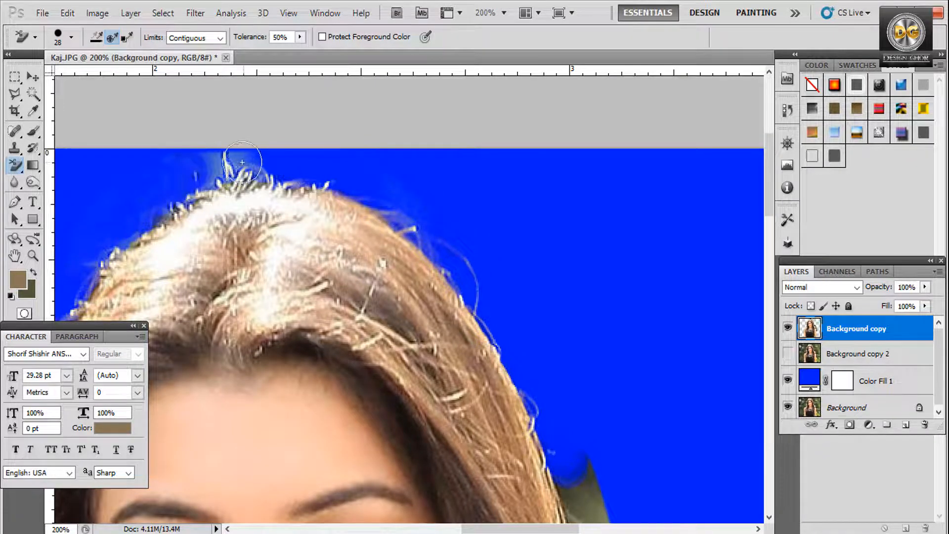
mouse_move(242, 163)
mouse_down()
mouse_move(212, 156)
mouse_move(232, 163)
mouse_up()
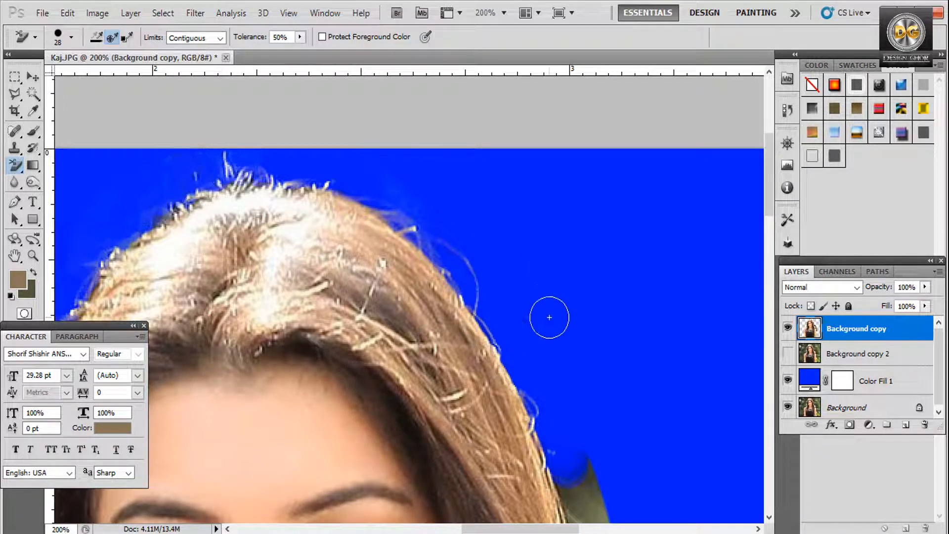
Erase the dark green along the image-right hair from eye level down to the flyaway strands above the shoulder.
drag(515, 371, 361, 101)
drag(432, 287, 374, 184)
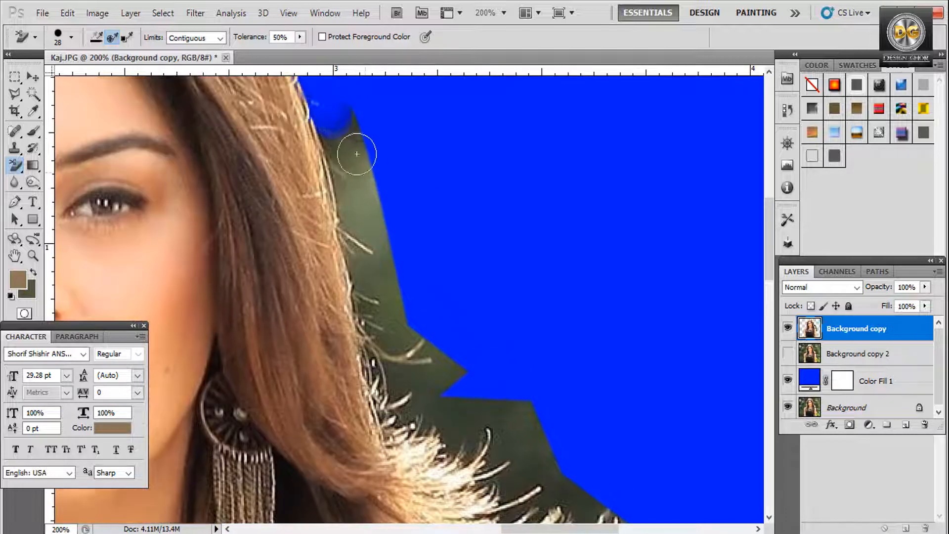
mouse_move(357, 154)
mouse_down()
mouse_move(346, 121)
mouse_move(335, 149)
mouse_move(398, 272)
mouse_move(371, 276)
mouse_move(384, 324)
mouse_move(428, 343)
mouse_move(400, 393)
mouse_move(445, 381)
mouse_move(479, 435)
mouse_move(553, 477)
mouse_move(526, 499)
mouse_move(519, 421)
mouse_up()
mouse_move(457, 376)
mouse_down()
mouse_move(351, 189)
mouse_move(370, 206)
mouse_move(353, 157)
mouse_move(358, 213)
mouse_move(398, 304)
mouse_up()
drag(458, 328, 375, 174)
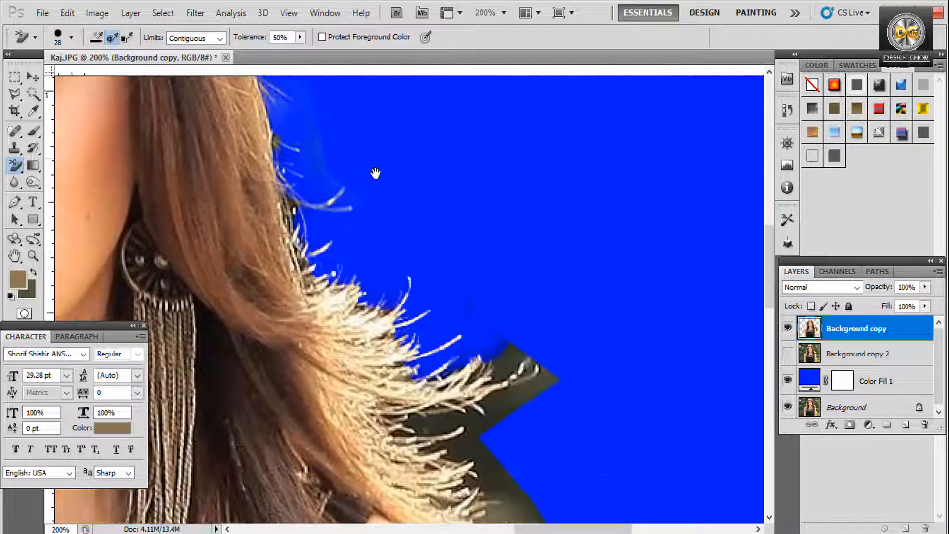
Erase the green around the strand tips above the image-right shoulder and undo the last stroke.
mouse_move(468, 290)
mouse_down()
mouse_move(461, 260)
mouse_move(404, 299)
mouse_move(526, 289)
mouse_move(448, 339)
mouse_move(372, 344)
mouse_move(414, 325)
mouse_up()
mouse_move(419, 371)
mouse_down()
mouse_move(482, 425)
mouse_move(452, 444)
mouse_move(438, 437)
mouse_move(451, 436)
mouse_move(399, 258)
mouse_move(394, 276)
mouse_move(424, 266)
mouse_up()
key(ctrl+z)
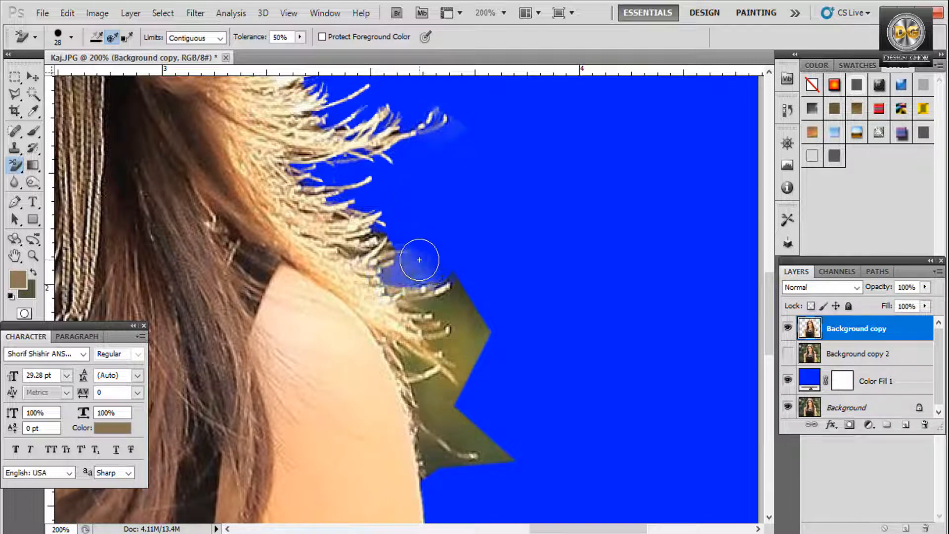
Erase the olive green and its dark residue around the lower strands at the image-right shoulder and upper arm.
click(460, 354)
mouse_move(468, 335)
mouse_down()
mouse_move(457, 305)
mouse_move(434, 308)
mouse_move(460, 283)
mouse_move(401, 271)
mouse_up()
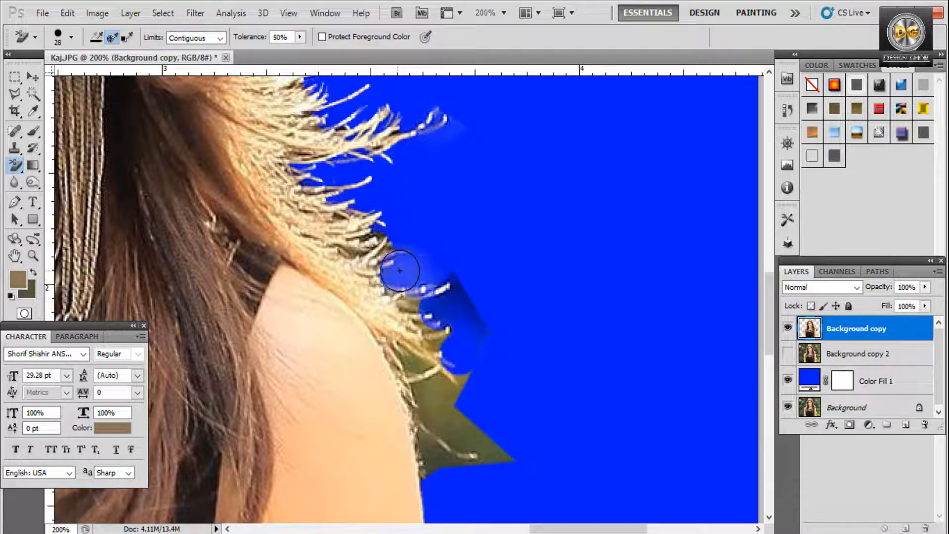
click(448, 383)
mouse_move(447, 383)
mouse_down()
mouse_move(429, 401)
mouse_move(504, 454)
mouse_move(435, 465)
mouse_move(422, 434)
mouse_move(438, 468)
mouse_up()
mouse_move(429, 397)
mouse_down()
mouse_move(409, 361)
mouse_move(439, 338)
mouse_move(417, 311)
mouse_move(405, 273)
mouse_move(434, 254)
mouse_up()
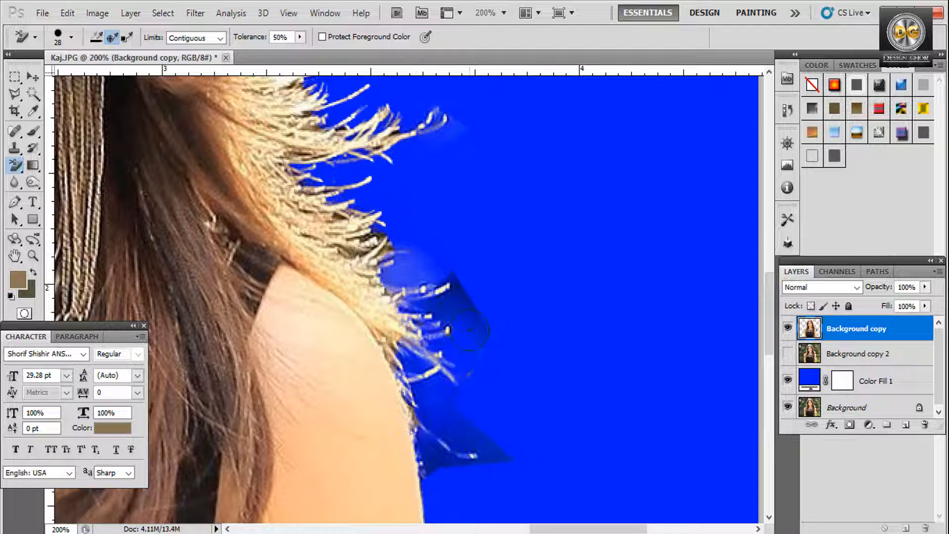
mouse_move(471, 301)
mouse_down()
mouse_move(483, 332)
mouse_move(449, 279)
mouse_move(439, 305)
mouse_move(469, 377)
mouse_move(441, 405)
mouse_move(489, 448)
mouse_move(444, 434)
mouse_move(490, 453)
mouse_move(435, 462)
mouse_up()
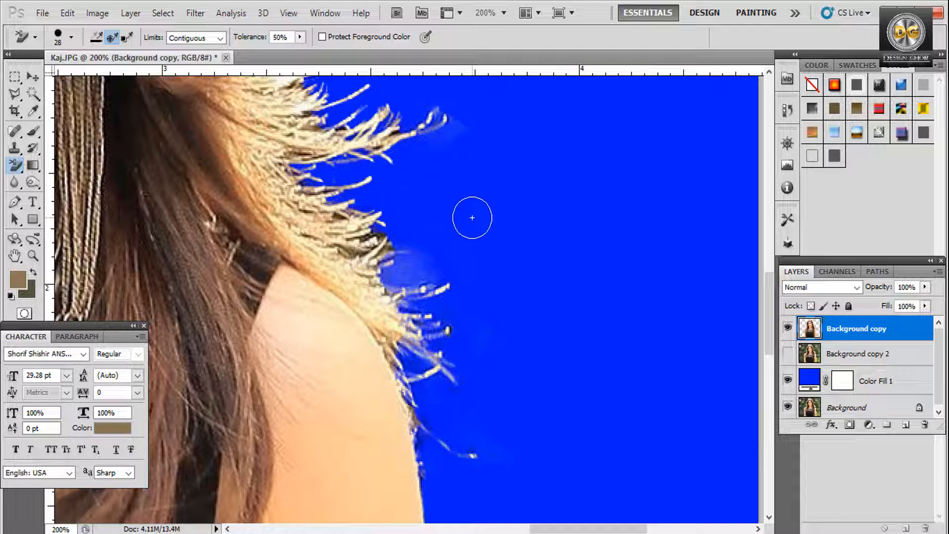
Clear the faint haze between the image-right shoulder's strands and reduce the eraser's brush size to 20 px.
mouse_move(415, 269)
mouse_down()
mouse_move(402, 277)
mouse_move(443, 263)
mouse_up()
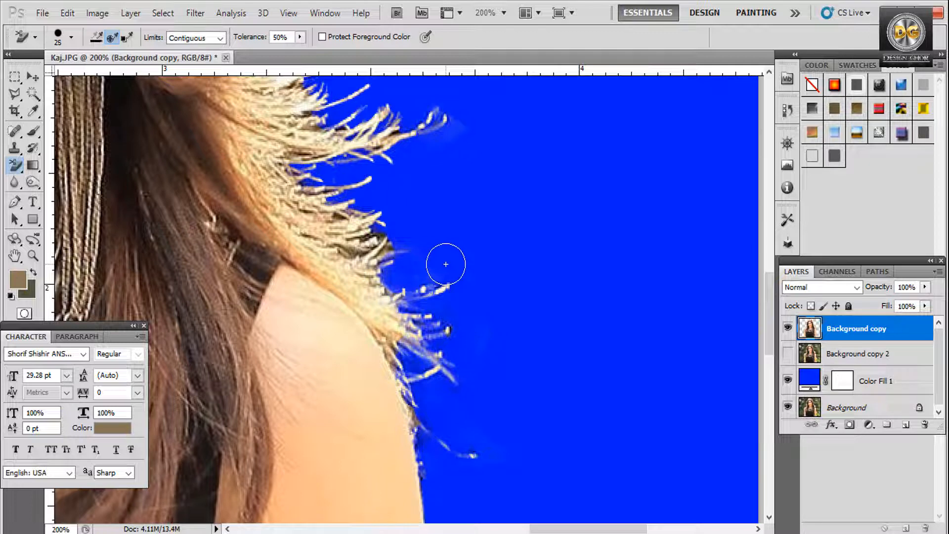
key(bracketleft)
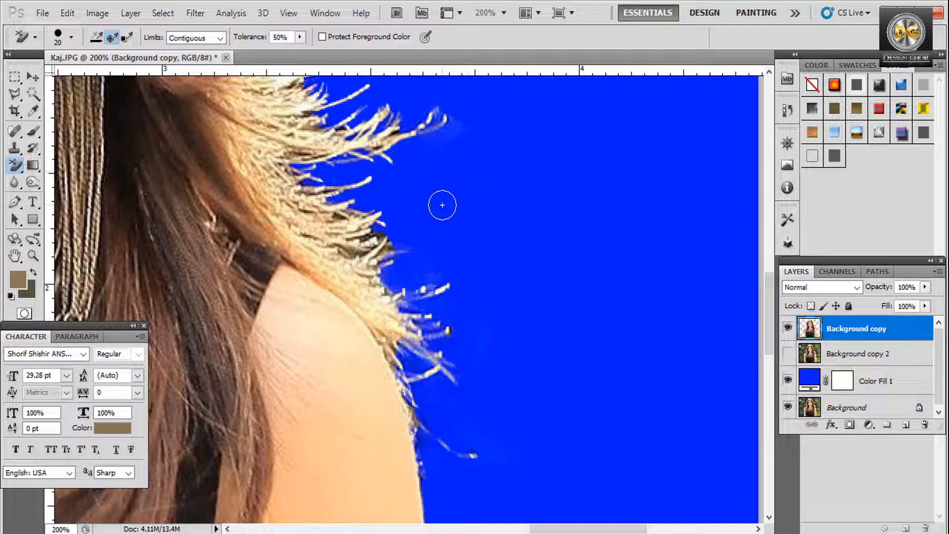
alt+click(441, 221)
alt+click(441, 220)
alt+click(441, 221)
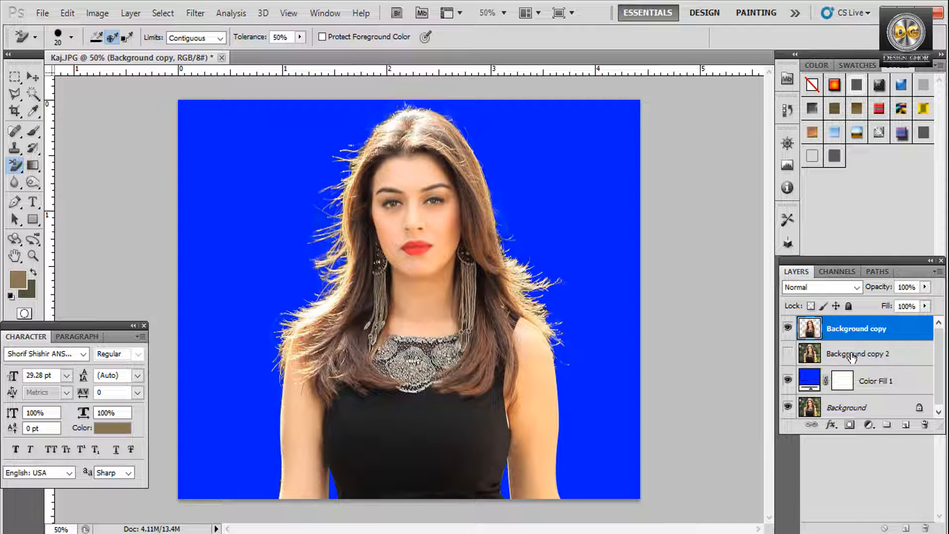
Load the Background copy layer's outline as a selection and toggle Background copy 2's visibility to compare the cutout, leaving it shown.
click(789, 357)
click(789, 356)
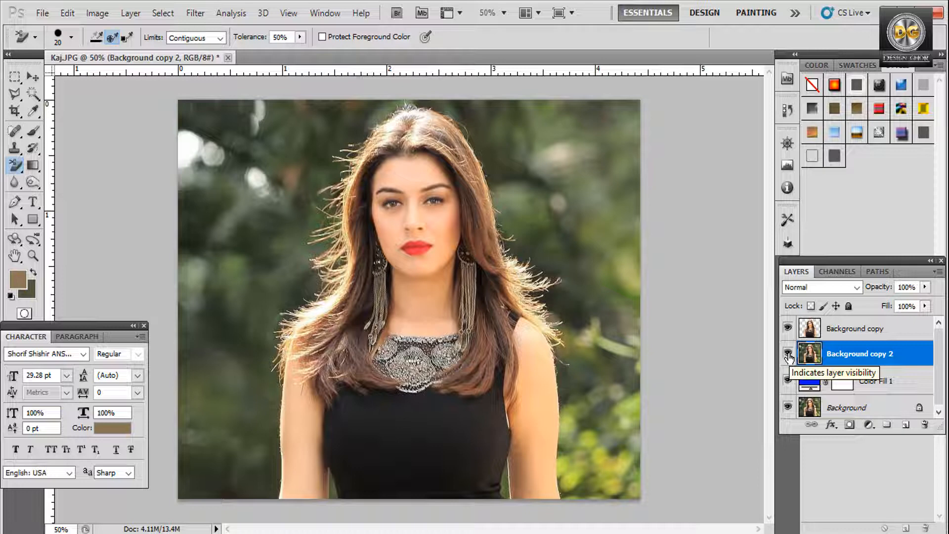
click(809, 332)
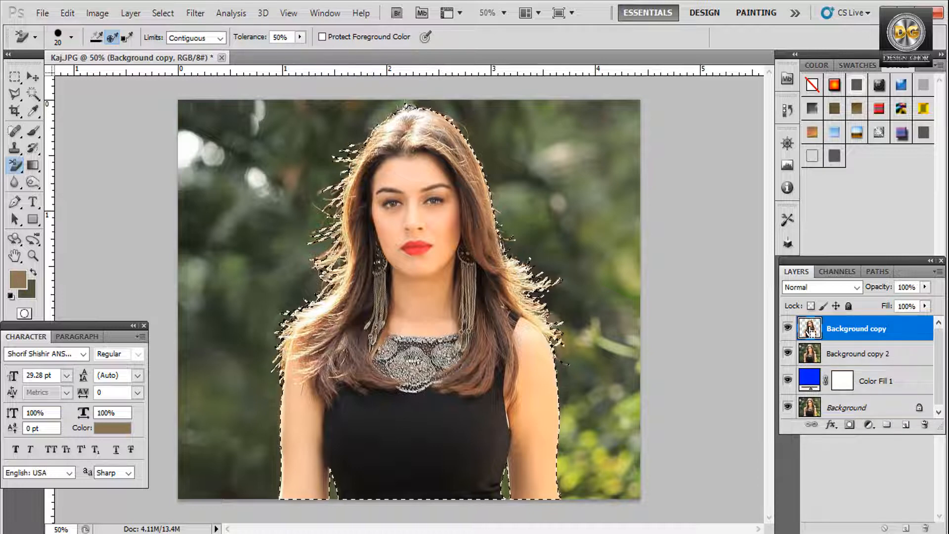
click(788, 355)
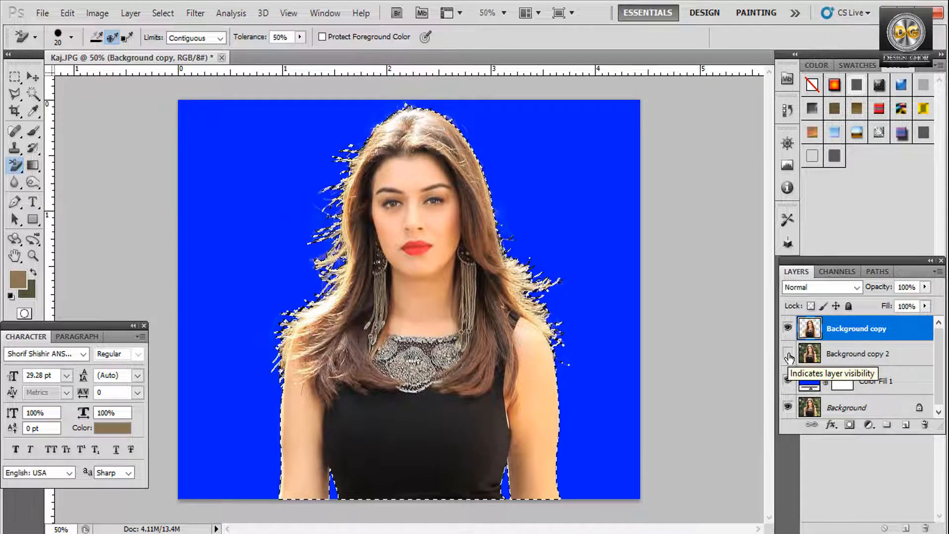
click(788, 355)
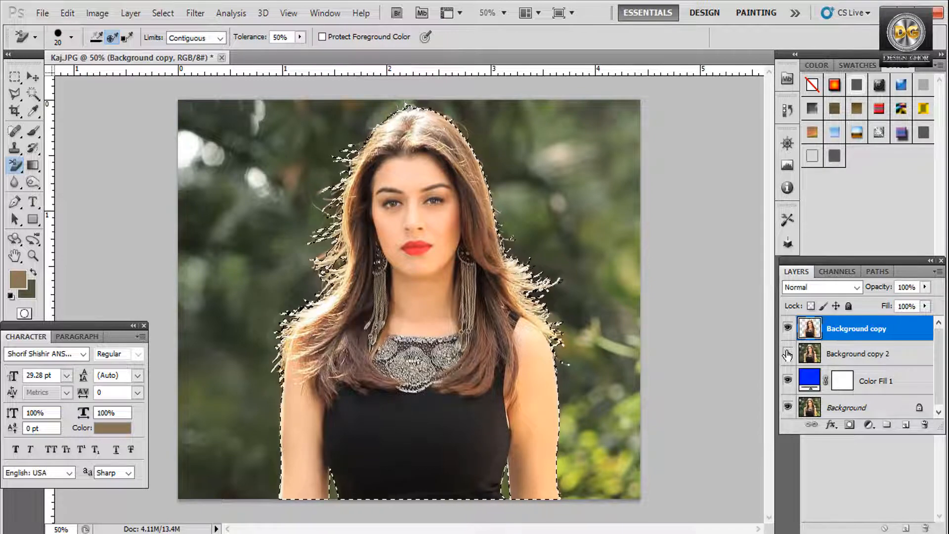
Compare the selection with Background copy 2 off and on, hide Background copy, and mask Background copy 2 from the selection.
click(787, 355)
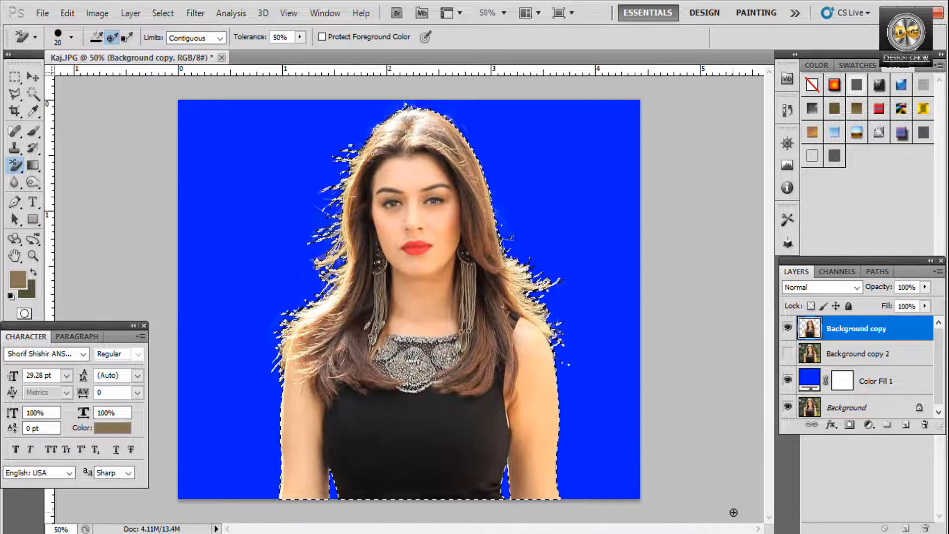
click(788, 353)
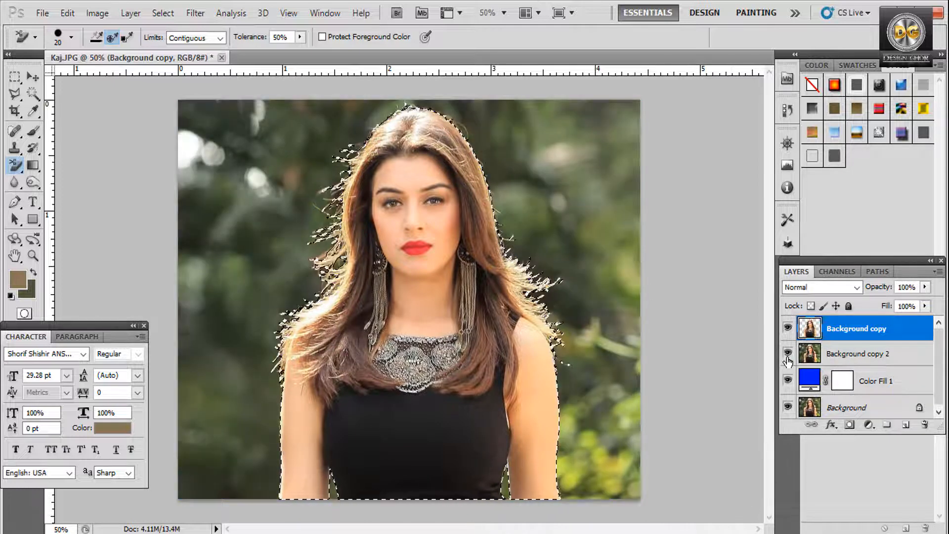
click(788, 329)
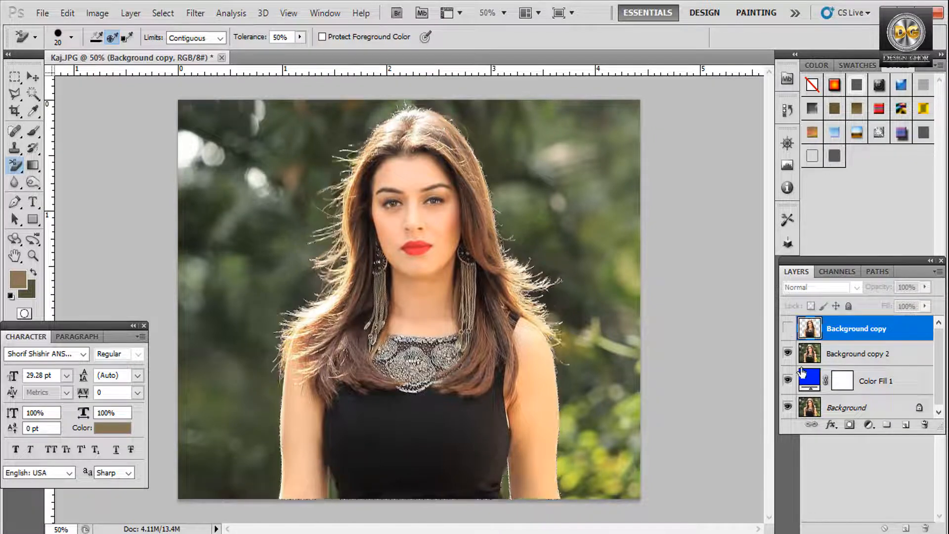
click(855, 356)
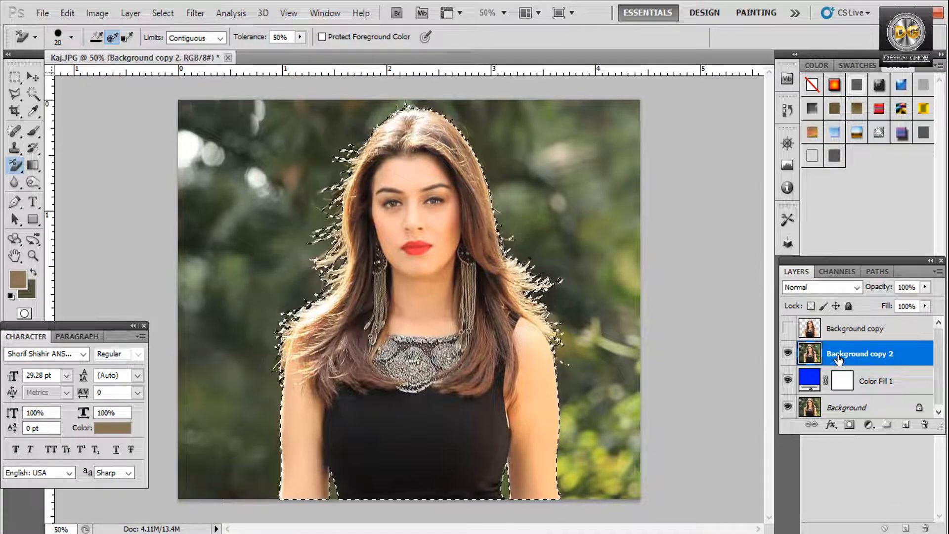
click(850, 425)
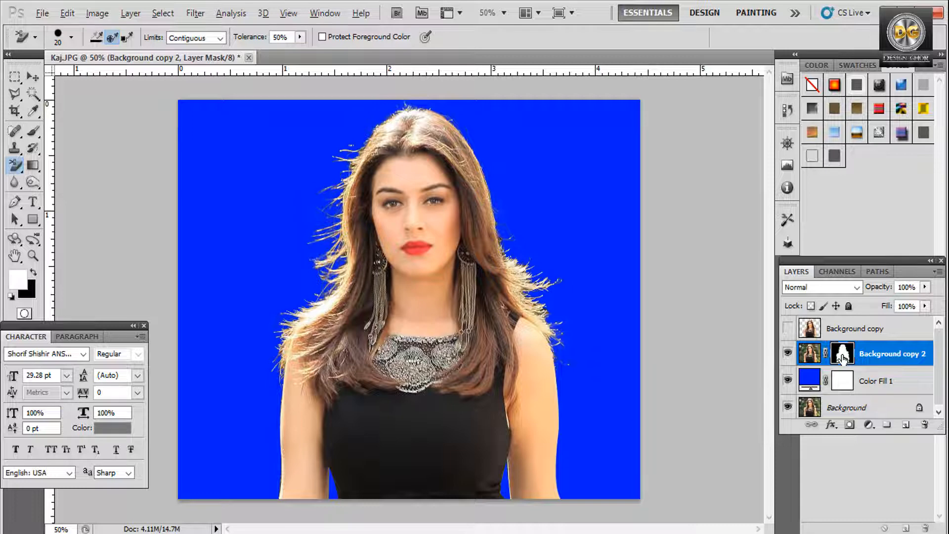
Display the layer mask of Background copy 2 on its own on the canvas.
alt+click(843, 358)
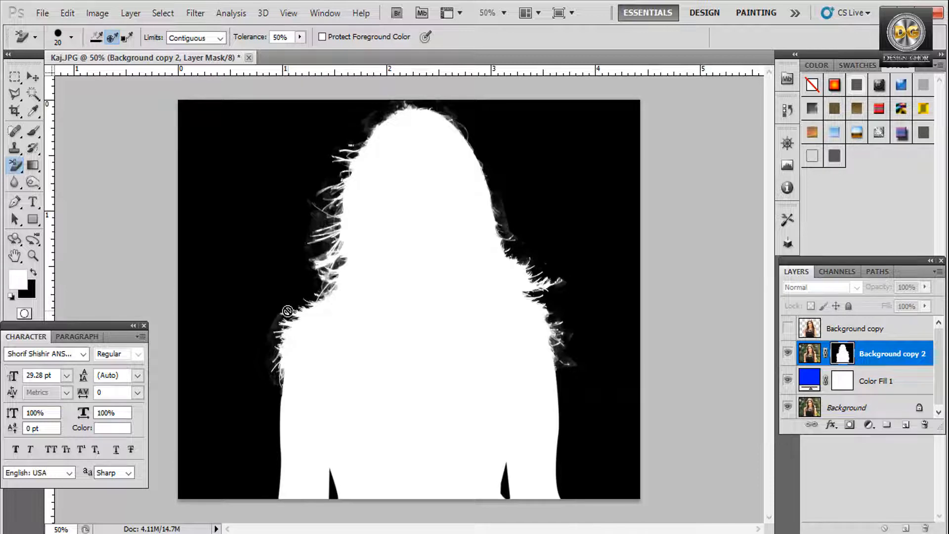
ctrl+click(306, 320)
ctrl+click(306, 319)
ctrl+click(307, 320)
drag(239, 337, 398, 288)
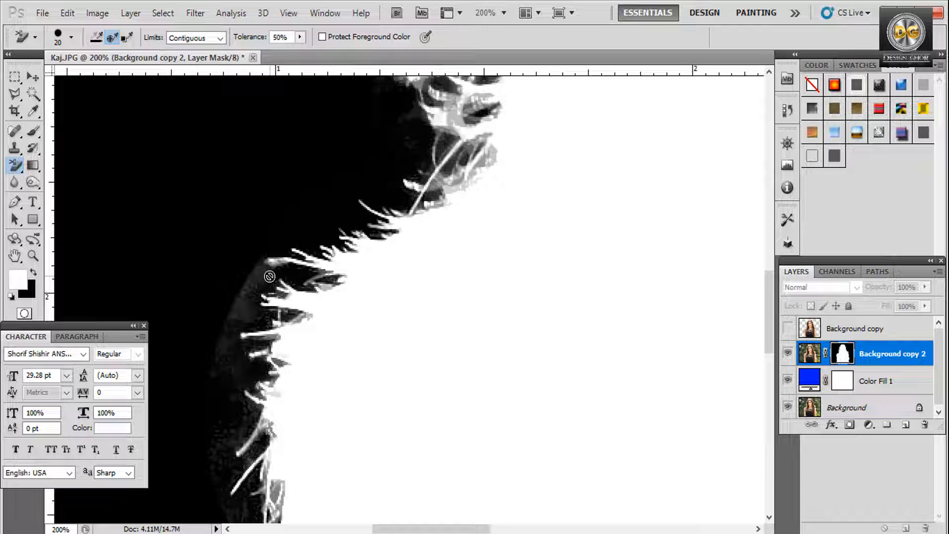
scroll(95, 265, down, 3)
scroll(95, 265, left, 1)
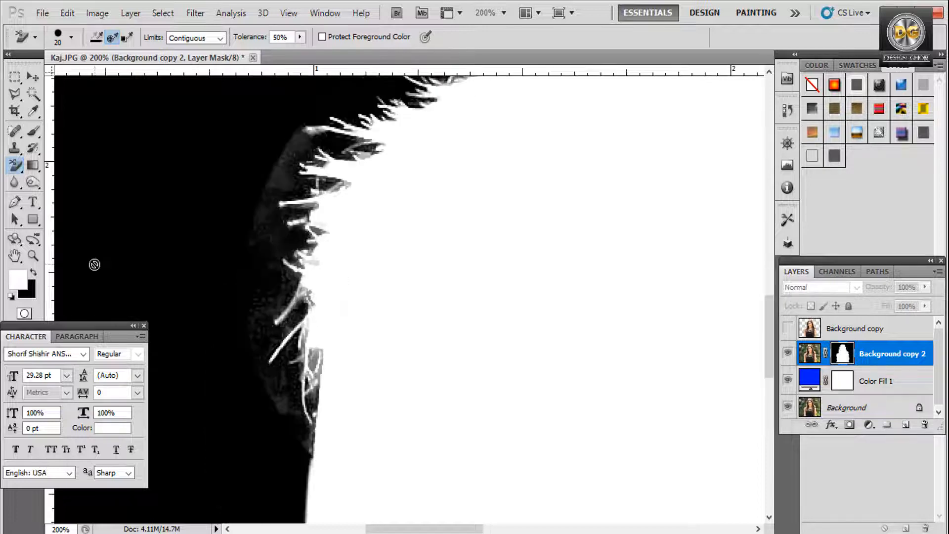
With the Brush tool in black, paint out the gray haze around the strands at the image-left shoulder and upper arm.
click(35, 133)
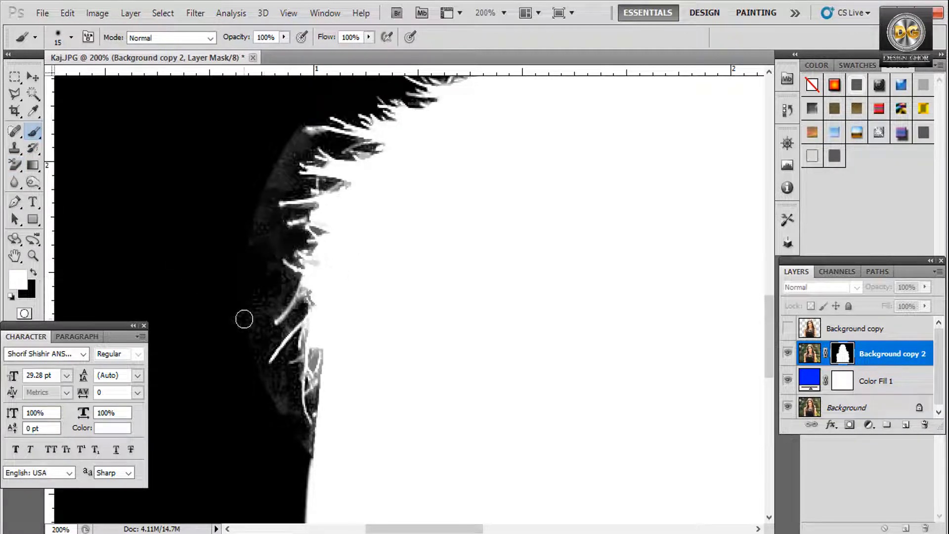
click(31, 270)
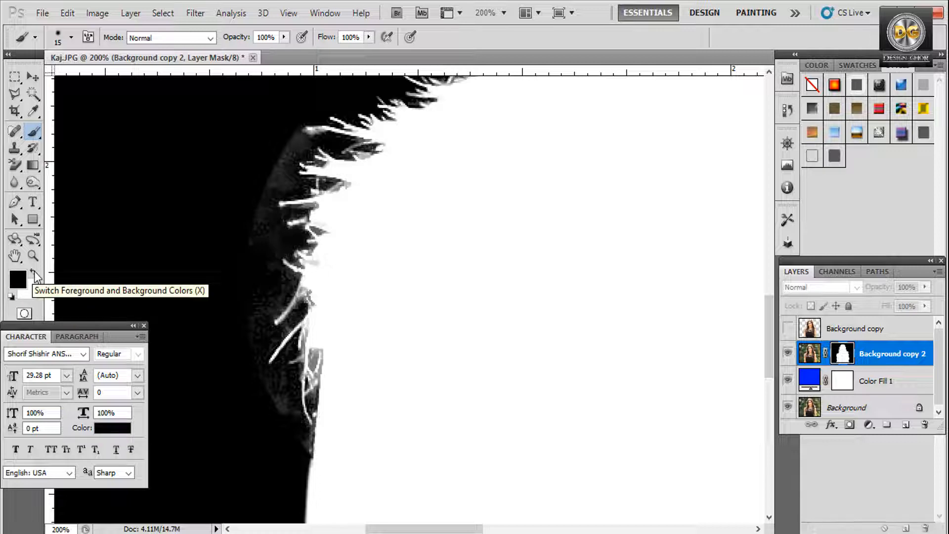
right_click(36, 131)
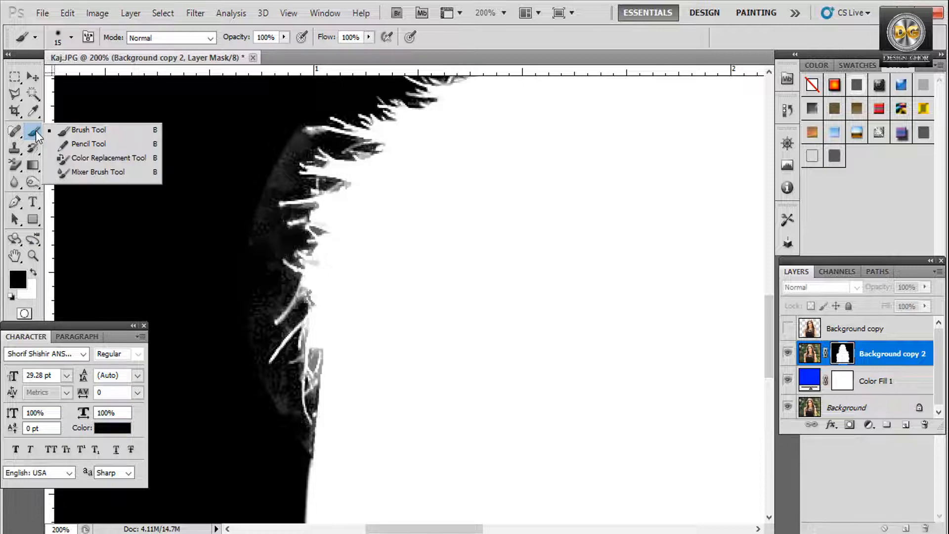
click(83, 131)
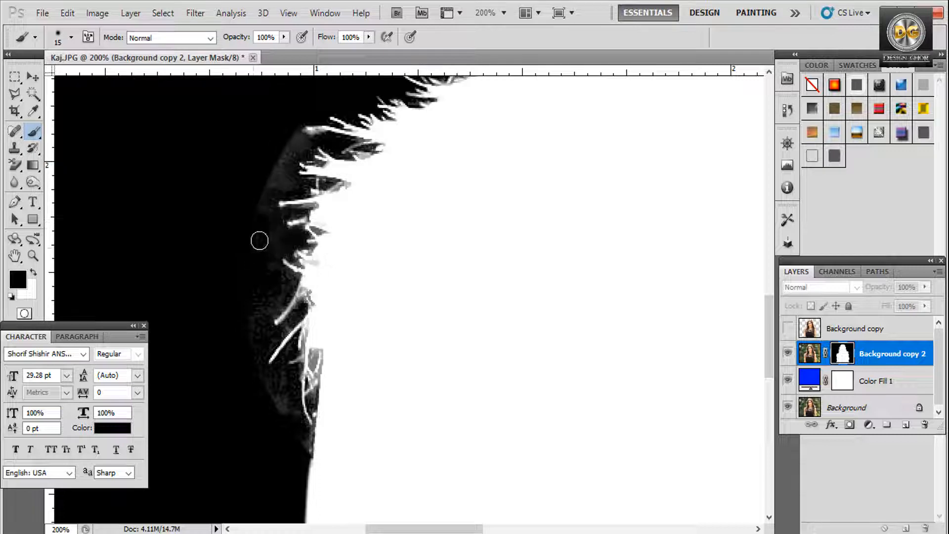
mouse_move(274, 294)
mouse_down()
mouse_move(251, 290)
mouse_move(255, 341)
mouse_move(267, 339)
mouse_move(251, 370)
mouse_move(280, 381)
mouse_move(272, 401)
mouse_move(290, 406)
mouse_move(286, 371)
mouse_move(302, 449)
mouse_up()
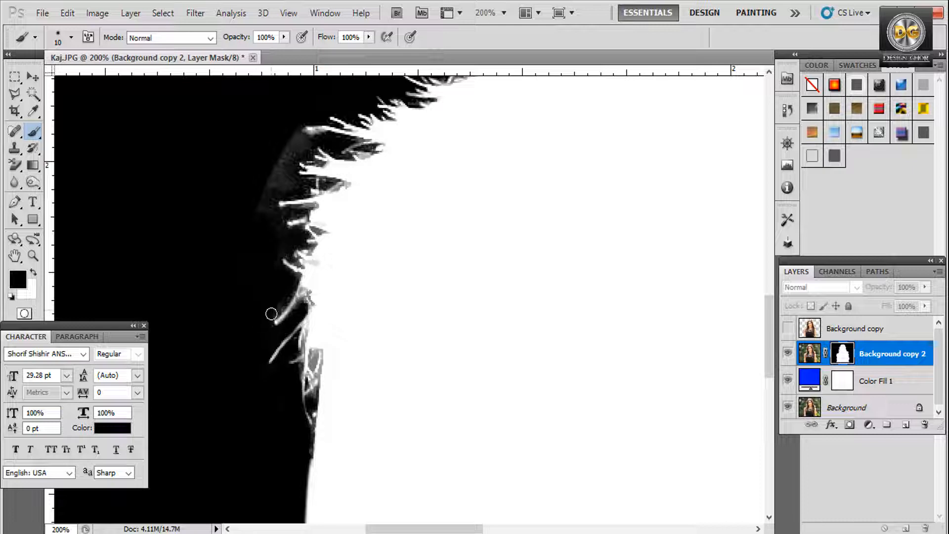
mouse_move(275, 165)
mouse_down()
mouse_move(284, 147)
mouse_move(278, 179)
mouse_move(304, 184)
mouse_move(279, 189)
mouse_move(268, 210)
mouse_move(307, 210)
mouse_move(286, 216)
mouse_move(276, 199)
mouse_move(294, 184)
mouse_move(297, 140)
mouse_up()
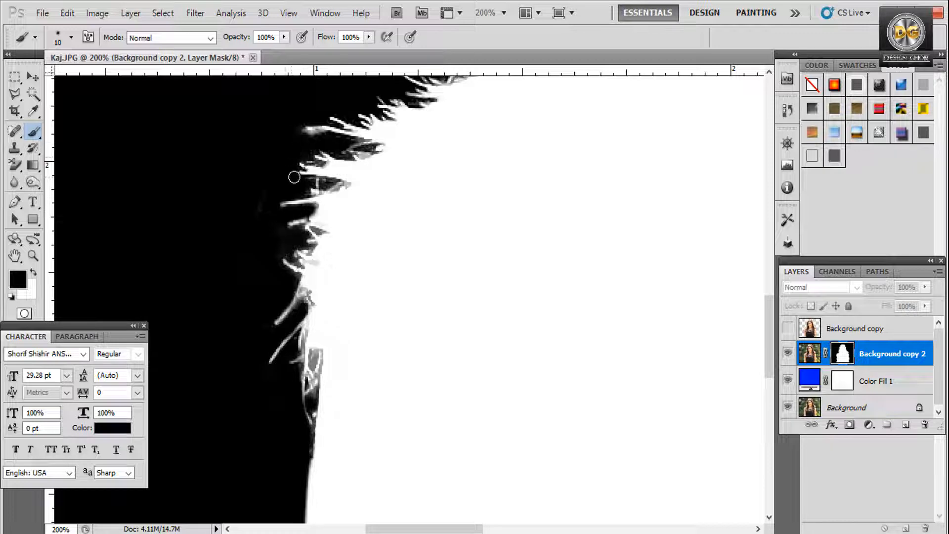
Paint black over the gray haze between the strands just above the image-left shoulder, varying the brush between 20 and 9 px.
scroll(371, 277, up, 5)
scroll(360, 284, right, 3)
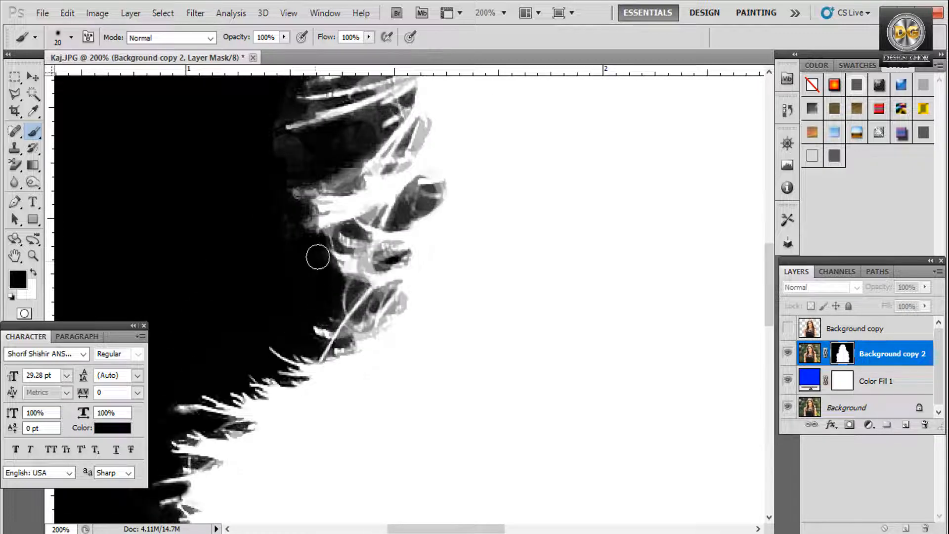
key(])
mouse_move(327, 144)
mouse_down()
mouse_move(366, 120)
mouse_move(358, 149)
mouse_up()
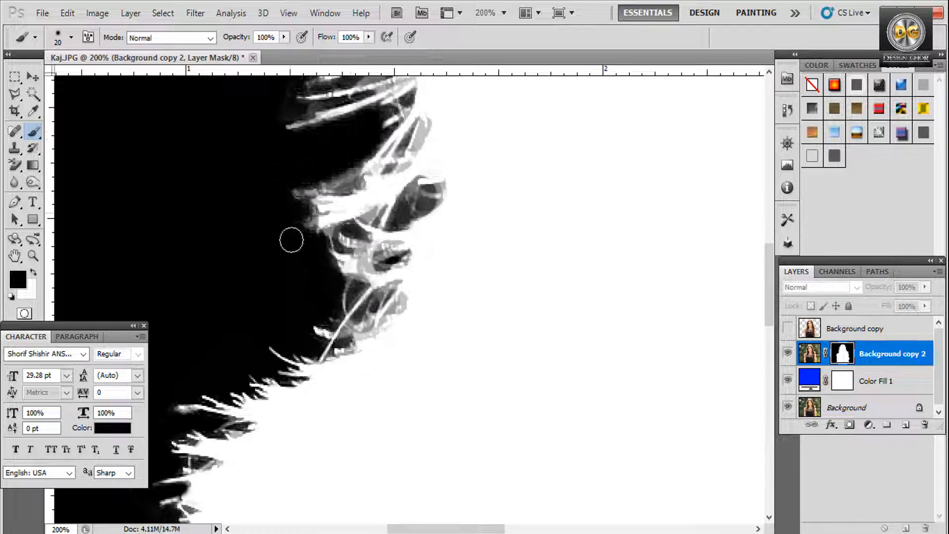
key(bracketleft)
key(bracketleft)
drag(350, 297, 362, 313)
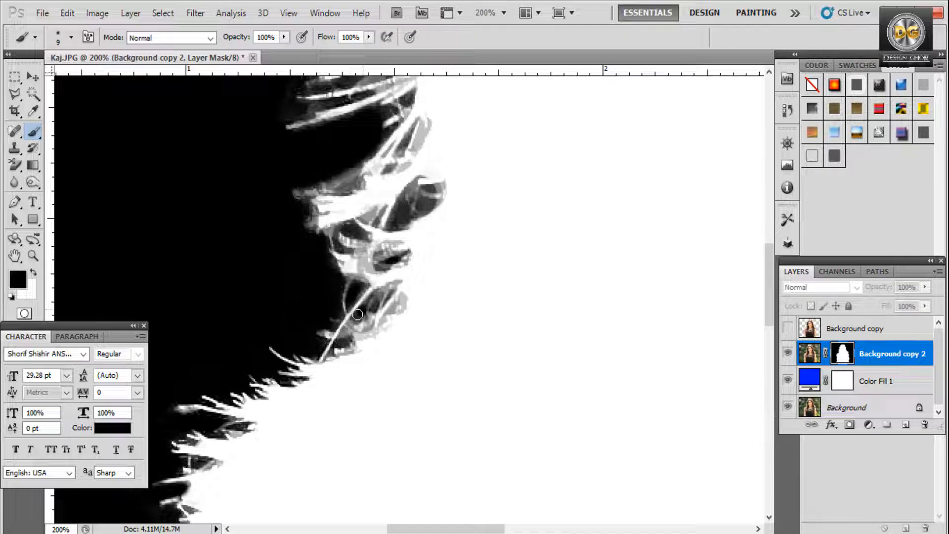
mouse_move(402, 214)
mouse_down()
mouse_move(395, 223)
mouse_move(414, 195)
mouse_move(372, 307)
mouse_move(353, 399)
mouse_up()
click(426, 203)
Blacken the gaps around the long parallel strands at mid-height on the image-left side, reducing the brush to 8 px.
mouse_move(297, 183)
mouse_down()
mouse_move(274, 236)
mouse_move(317, 200)
mouse_move(245, 273)
mouse_up()
drag(312, 132, 290, 134)
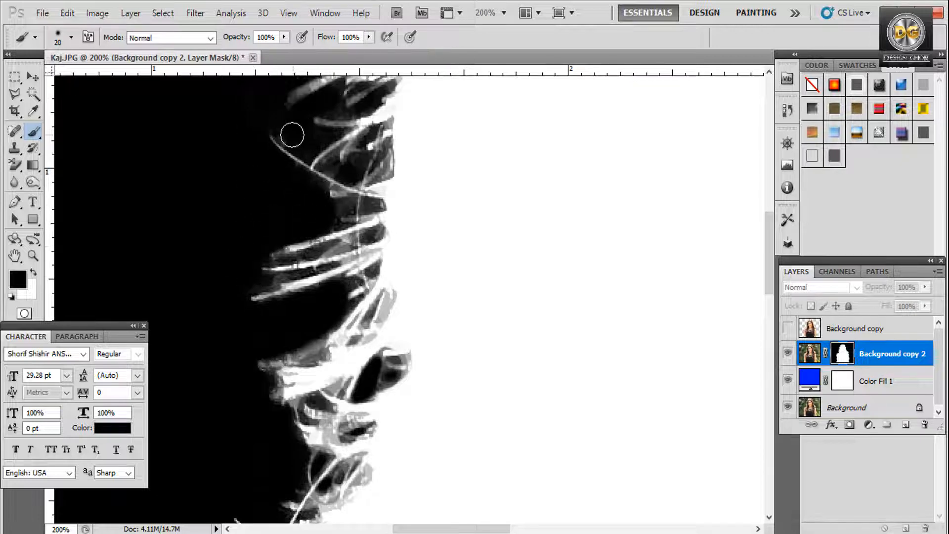
key(bracketleft)
mouse_move(360, 159)
mouse_down()
mouse_move(288, 161)
mouse_move(335, 210)
mouse_move(362, 201)
mouse_move(367, 269)
mouse_move(303, 272)
mouse_move(258, 290)
mouse_up()
key(bracketleft)
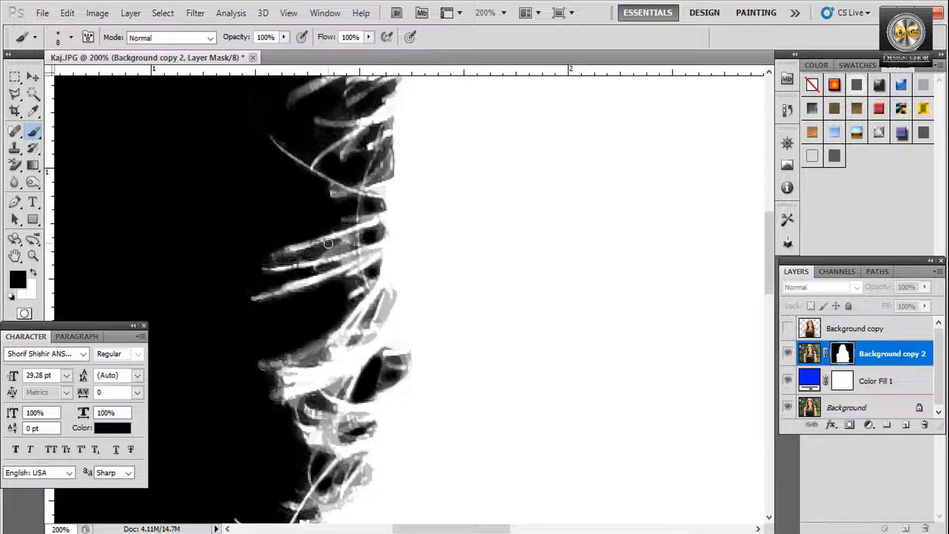
drag(327, 245, 262, 261)
Enlarge the brush to 25 px and blacken the faint haze outside the upper strands on the image-left side.
drag(365, 90, 292, 276)
key(bracketright)
key(bracketright)
key(bracketright)
key(bracketright)
key(bracketright)
key(bracketright)
key(bracketright)
key(bracketright)
drag(265, 243, 206, 258)
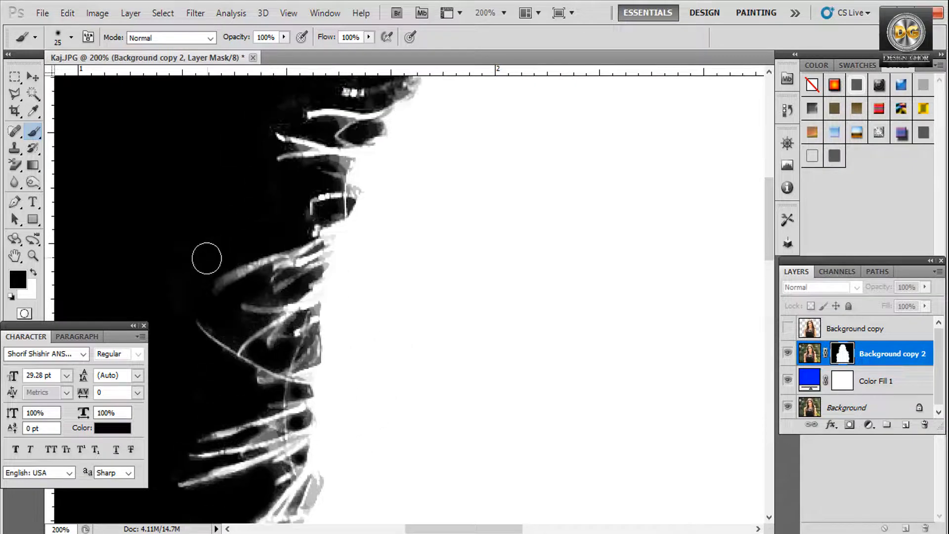
Reduce the brush to 10 px and blacken the haze close around the topmost flyaway strands on the image-left side.
key(bracketleft)
key(bracketleft)
key(bracketleft)
key(bracketleft)
key(bracketleft)
key(bracketleft)
mouse_move(279, 266)
mouse_down()
mouse_move(274, 286)
mouse_move(244, 290)
mouse_up()
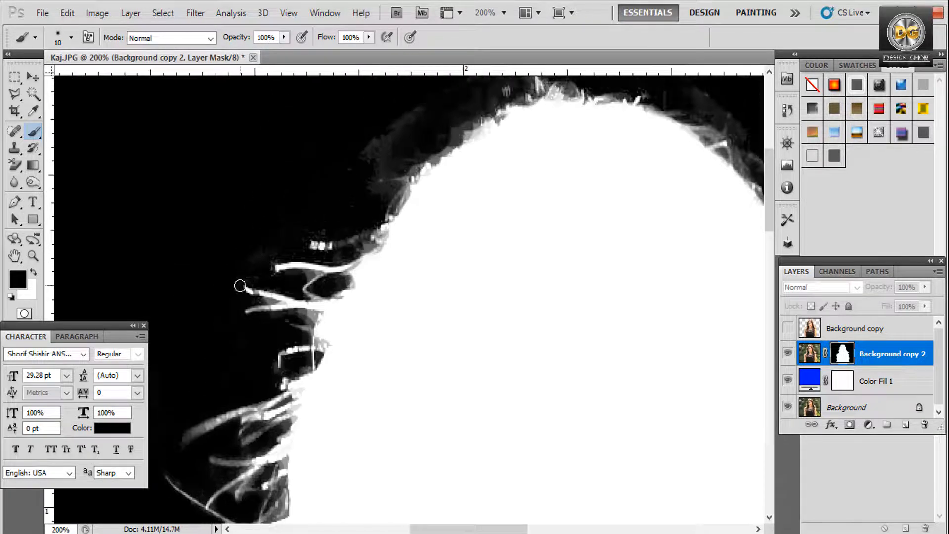
Enlarge the brush to 20 px and paint out the gray haze along the image-left side and top of the head.
key(bracketright)
key(bracketright)
drag(363, 171, 379, 171)
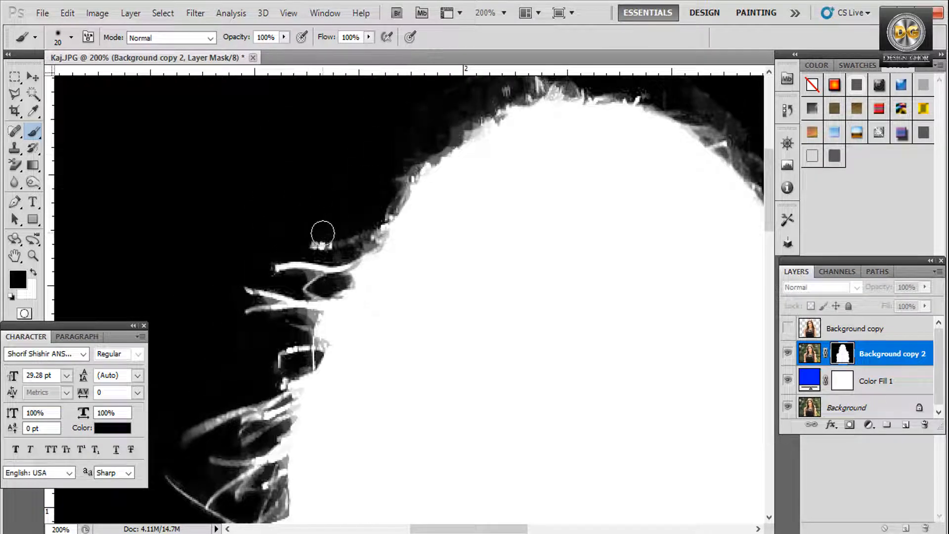
drag(380, 227, 250, 383)
key(bracketright)
mouse_move(280, 296)
mouse_down()
mouse_move(314, 274)
mouse_move(329, 247)
mouse_move(275, 265)
mouse_move(373, 233)
mouse_move(416, 198)
mouse_move(439, 216)
mouse_move(494, 229)
mouse_move(531, 222)
mouse_move(604, 277)
mouse_up()
drag(612, 343, 371, 269)
Reduce the brush to 9 px and blacken the haze around the loose curved strand on the image-right side of the crown.
key(bracketleft)
key(bracketleft)
key(bracketleft)
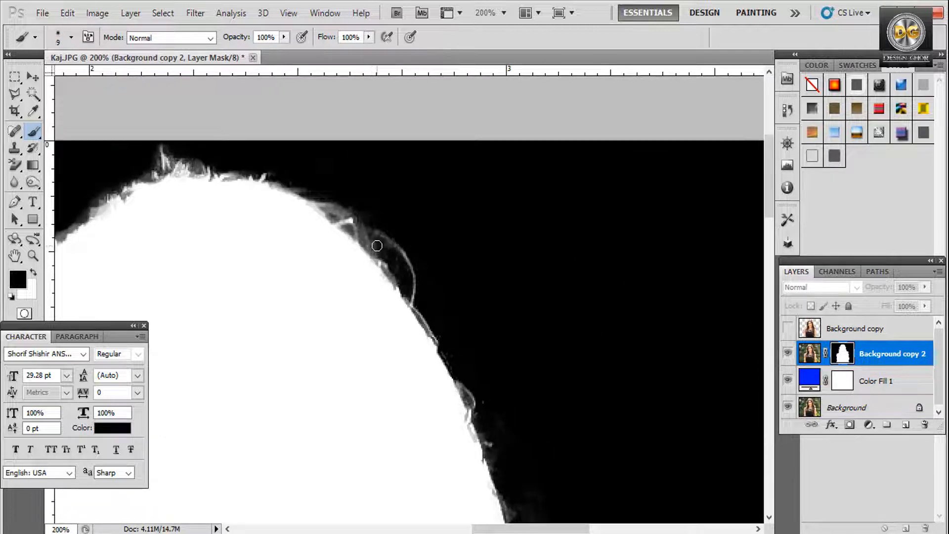
drag(447, 360, 356, 232)
Paint black along the image-right hair edge from the crown down to the neck with a 15 to 20 px brush.
key(bracketright)
key(bracketright)
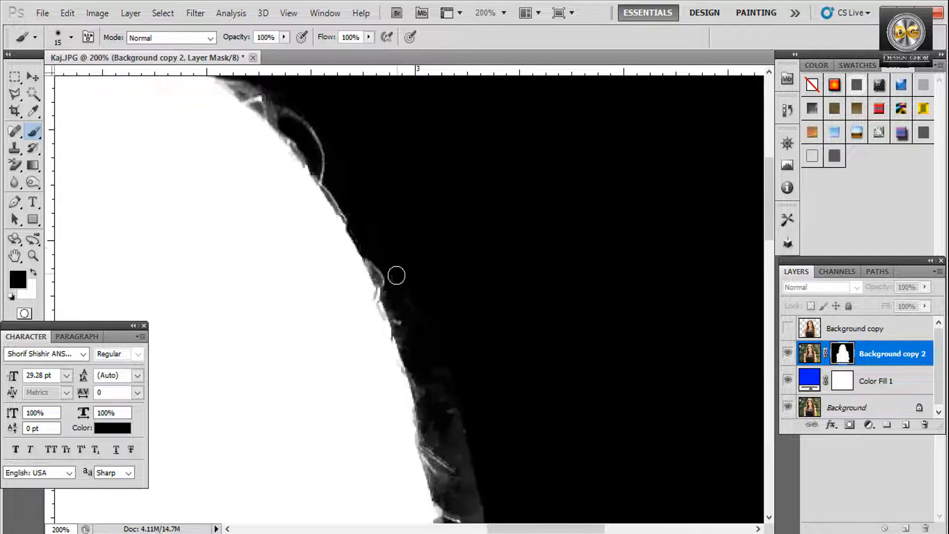
drag(394, 273, 440, 430)
mouse_move(440, 431)
mouse_down()
mouse_move(433, 337)
mouse_move(388, 192)
mouse_up()
mouse_move(393, 220)
mouse_down()
mouse_move(422, 256)
mouse_move(413, 299)
mouse_move(462, 349)
mouse_up()
drag(465, 398, 503, 428)
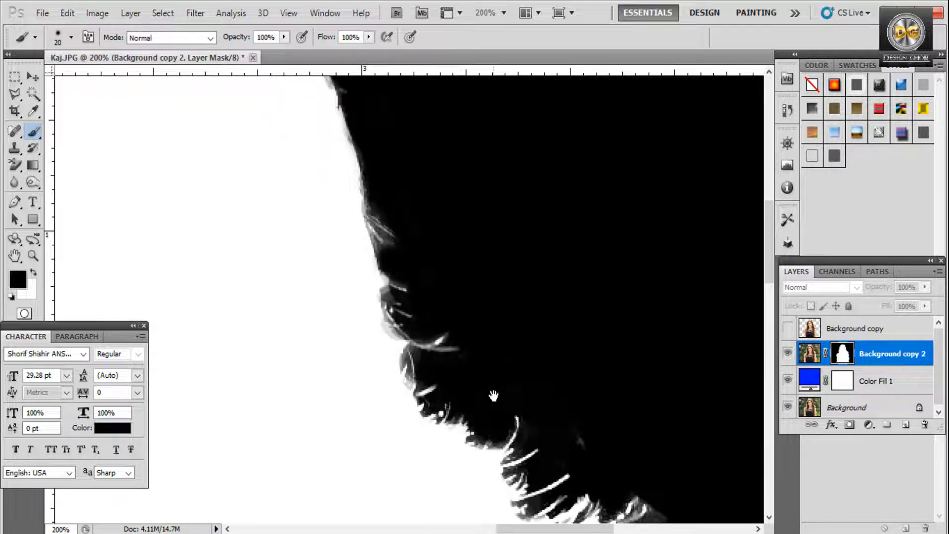
Blacken the haze around the flyaway strands above the image-right shoulder and set the brush to 15 px.
drag(494, 396, 395, 230)
mouse_move(428, 256)
mouse_down()
mouse_move(496, 289)
mouse_move(568, 342)
mouse_move(528, 371)
mouse_move(562, 339)
mouse_move(438, 329)
mouse_move(428, 342)
mouse_move(436, 314)
mouse_move(424, 302)
mouse_move(496, 383)
mouse_move(455, 296)
mouse_up()
key(bracketleft)
key(bracketright)
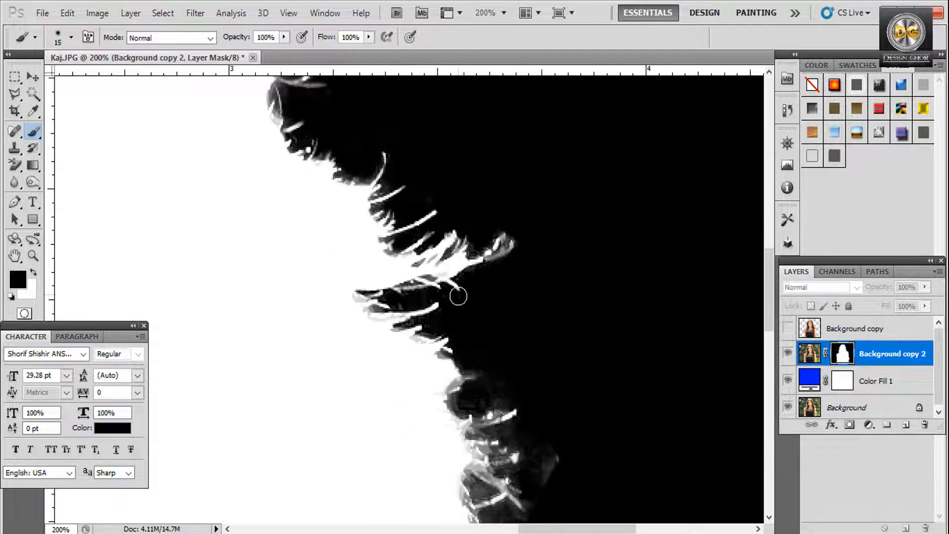
Paint out the haze around the strands at the image-right shoulder and upper arm, finishing with a 9 px brush.
mouse_move(512, 343)
mouse_down()
mouse_move(471, 206)
mouse_move(471, 163)
mouse_up()
mouse_move(462, 332)
mouse_down()
mouse_move(484, 383)
mouse_move(535, 411)
mouse_move(497, 390)
mouse_move(517, 404)
mouse_move(488, 418)
mouse_move(456, 397)
mouse_move(454, 431)
mouse_up()
key(bracketleft)
key(bracketleft)
mouse_move(439, 303)
mouse_down()
mouse_move(431, 322)
mouse_move(436, 307)
mouse_move(440, 376)
mouse_move(453, 396)
mouse_move(445, 364)
mouse_up()
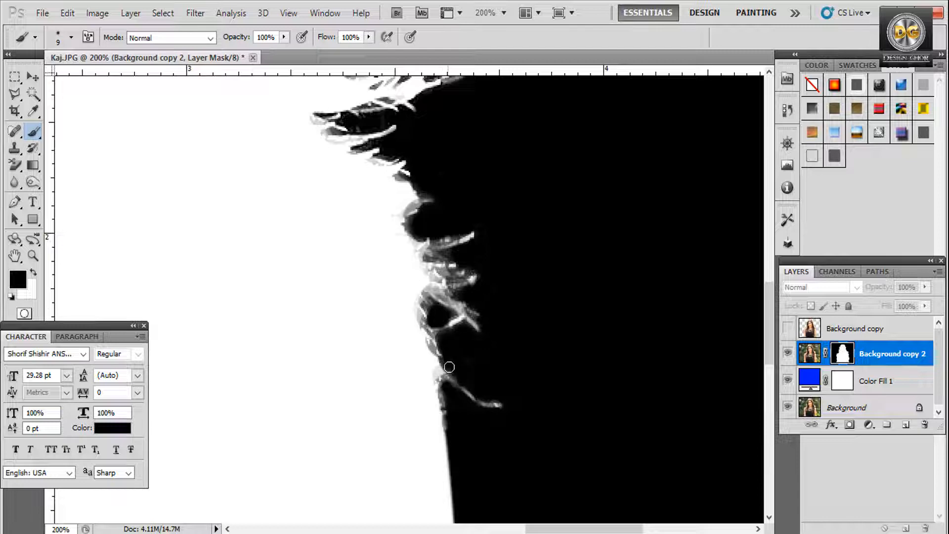
Examine the image-left strands and the whole mask silhouette for remaining gray areas.
alt+click(353, 310)
alt+click(353, 309)
alt+click(352, 309)
ctrl+click(464, 312)
ctrl+click(426, 301)
ctrl+click(426, 301)
drag(395, 329, 449, 366)
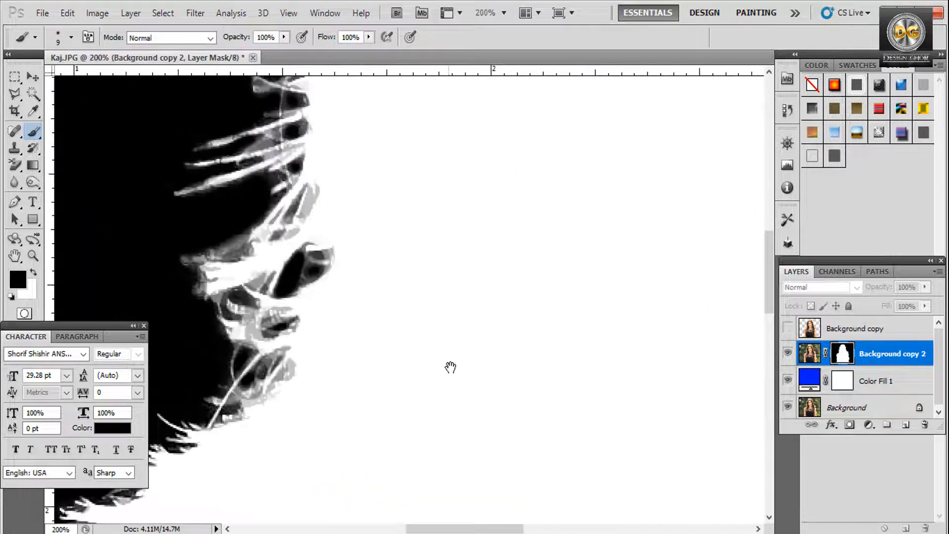
drag(376, 340, 418, 348)
alt+click(428, 348)
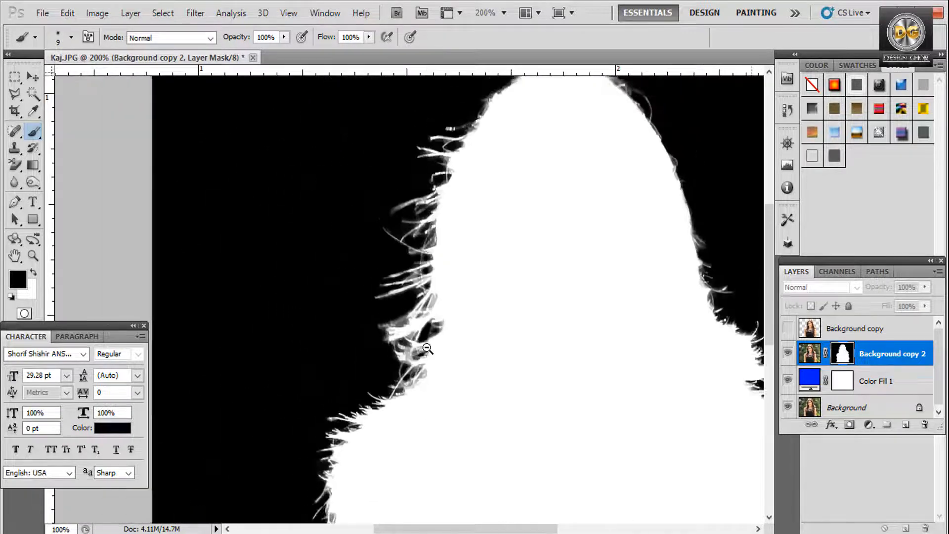
alt+click(427, 347)
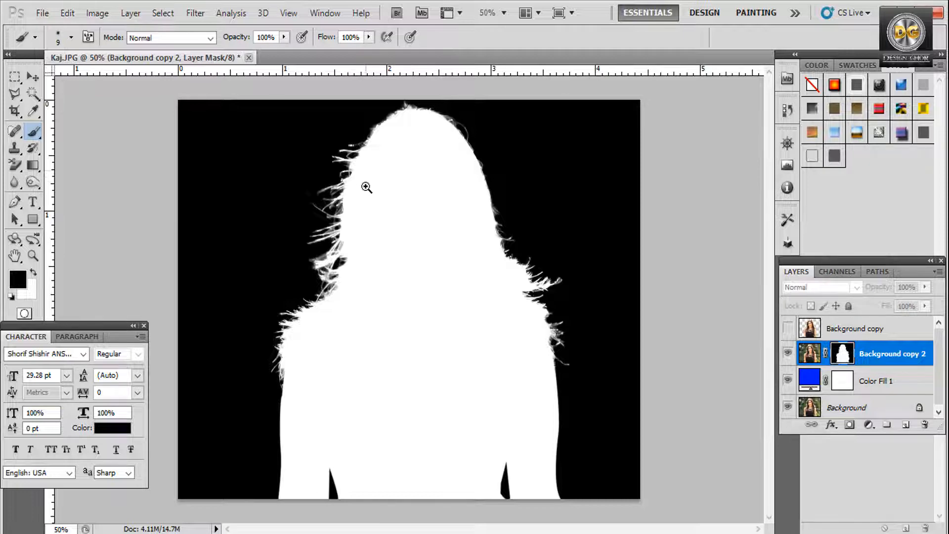
Switch the brush color to white and paint over the gray patches inside the image-left hair edge.
ctrl+click(371, 228)
ctrl+click(371, 228)
ctrl+click(372, 228)
ctrl+click(371, 228)
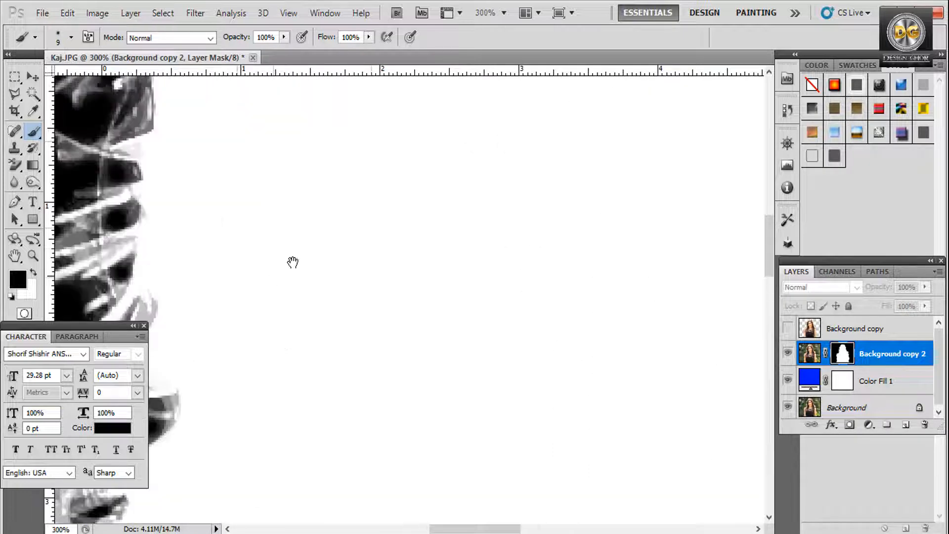
drag(272, 285, 461, 212)
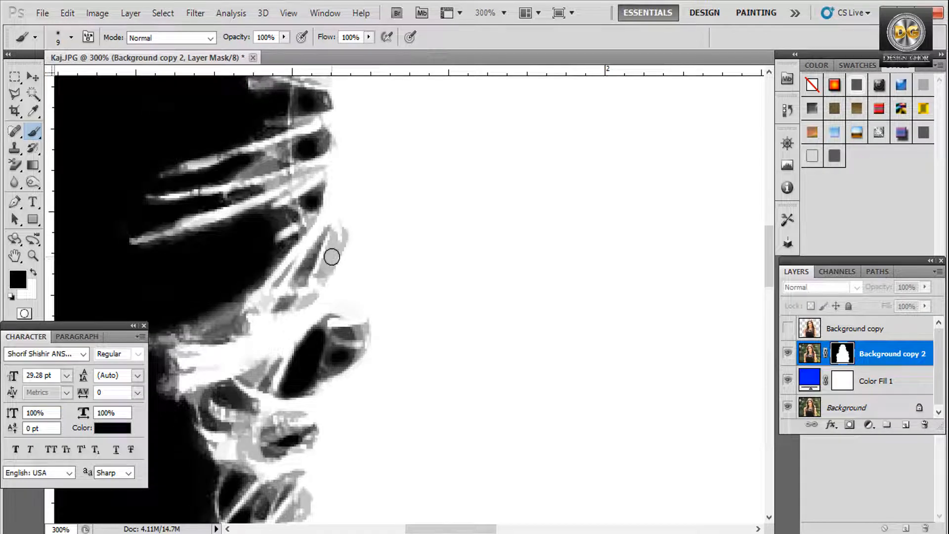
click(33, 271)
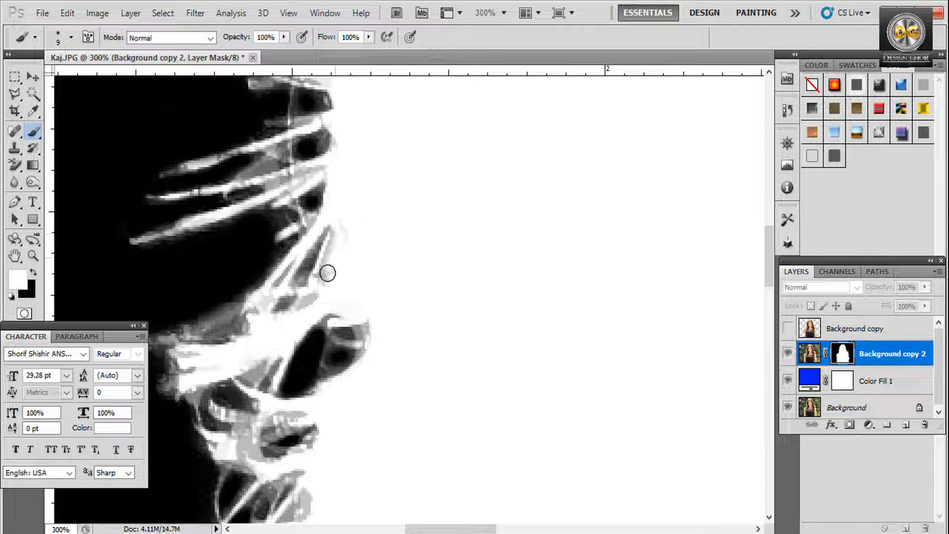
mouse_move(327, 273)
mouse_down()
mouse_move(336, 226)
mouse_move(340, 234)
mouse_move(347, 224)
mouse_move(333, 273)
mouse_move(303, 308)
mouse_move(346, 281)
mouse_move(370, 342)
mouse_move(365, 364)
mouse_move(326, 405)
mouse_up()
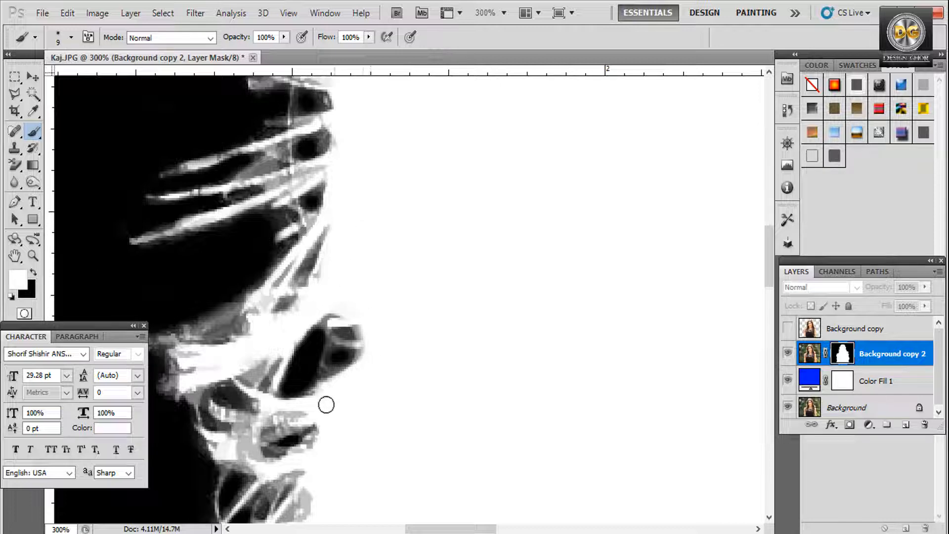
alt+click(419, 298)
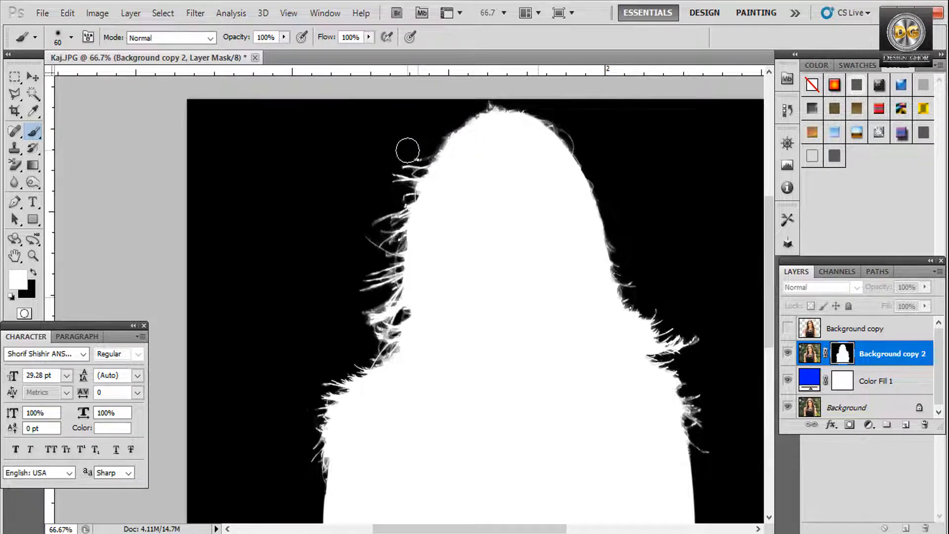
Leave the mask view and inspect the cutout woman and her hair strands against the blue fill.
click(787, 331)
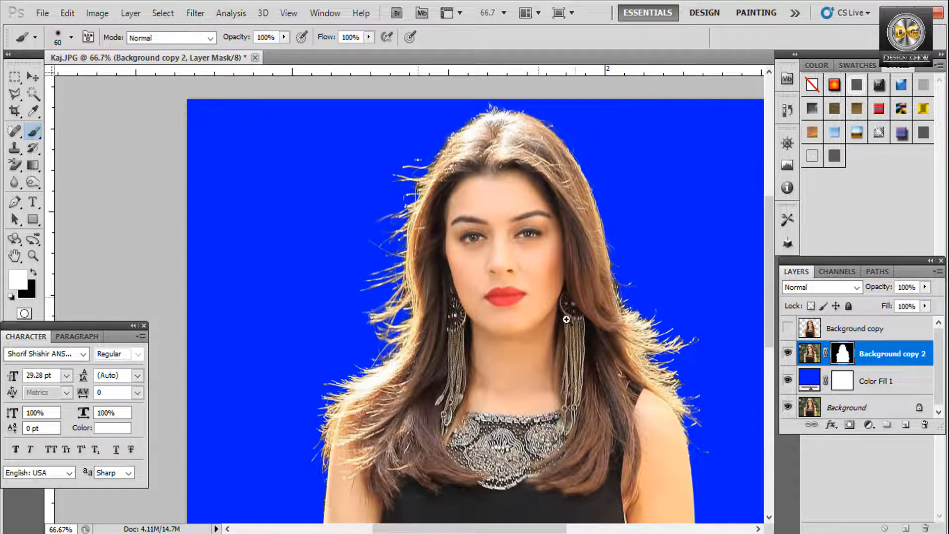
scroll(567, 318, up, 2)
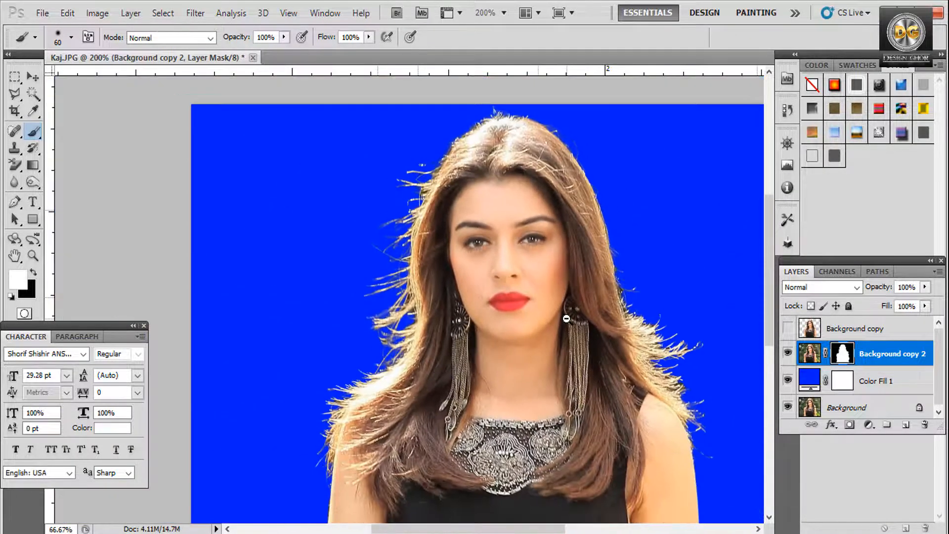
alt+click(566, 318)
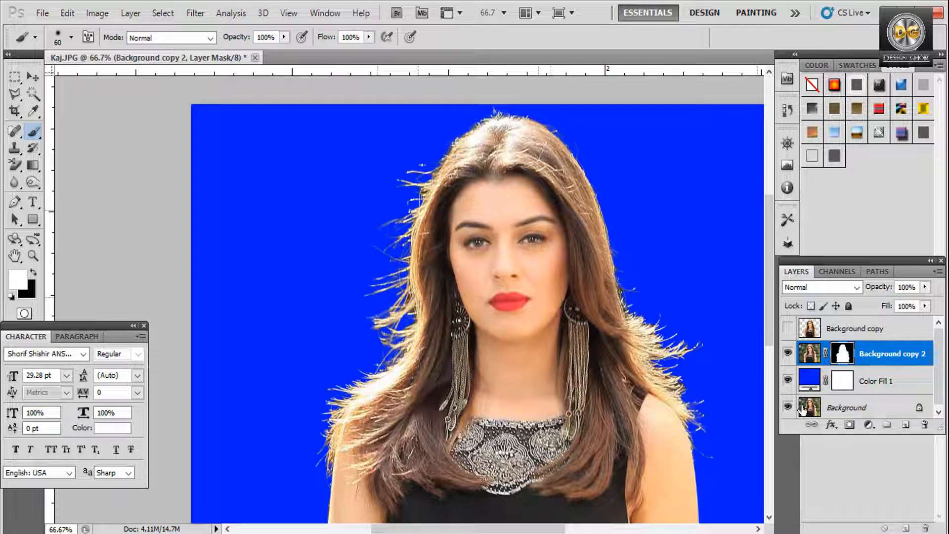
Compare the cutout with the original photo by toggling the visibility of Background copy 2 and Color Fill 1.
click(830, 411)
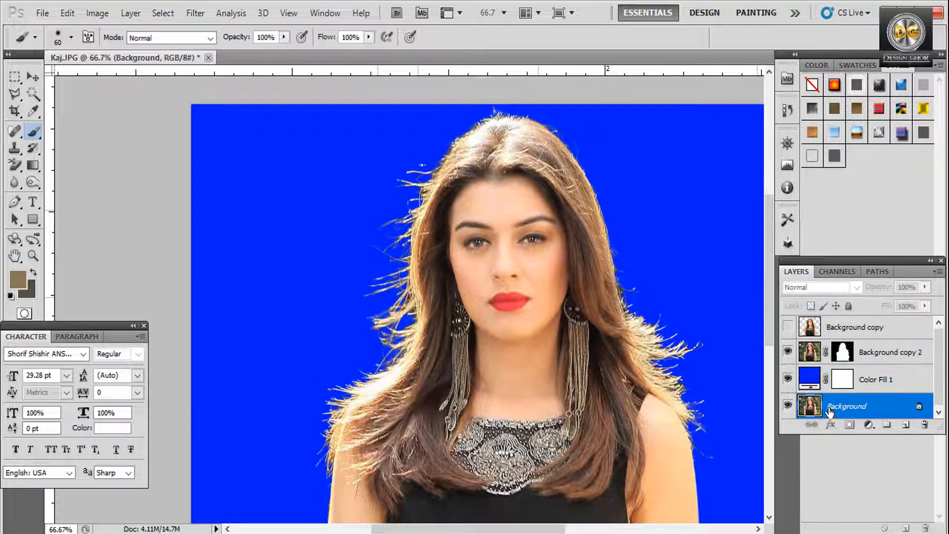
click(790, 353)
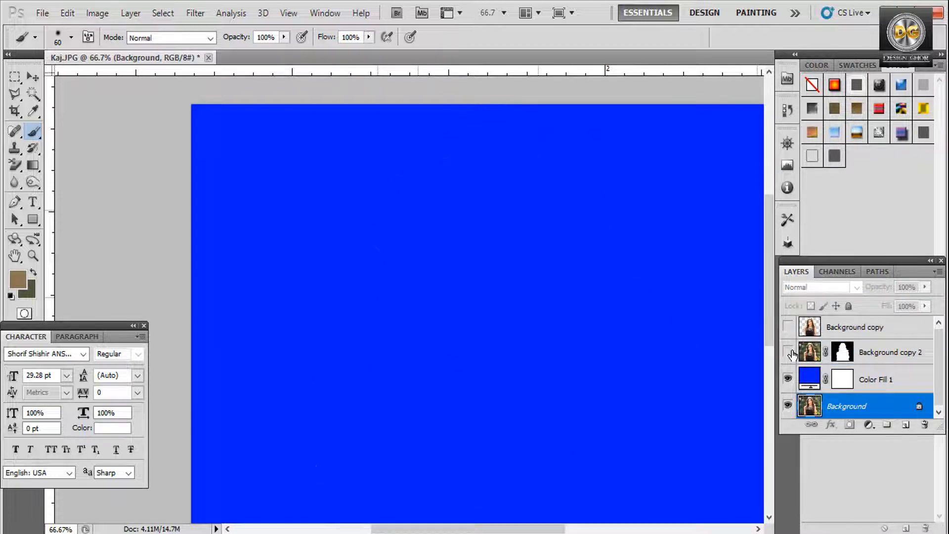
click(788, 352)
click(789, 381)
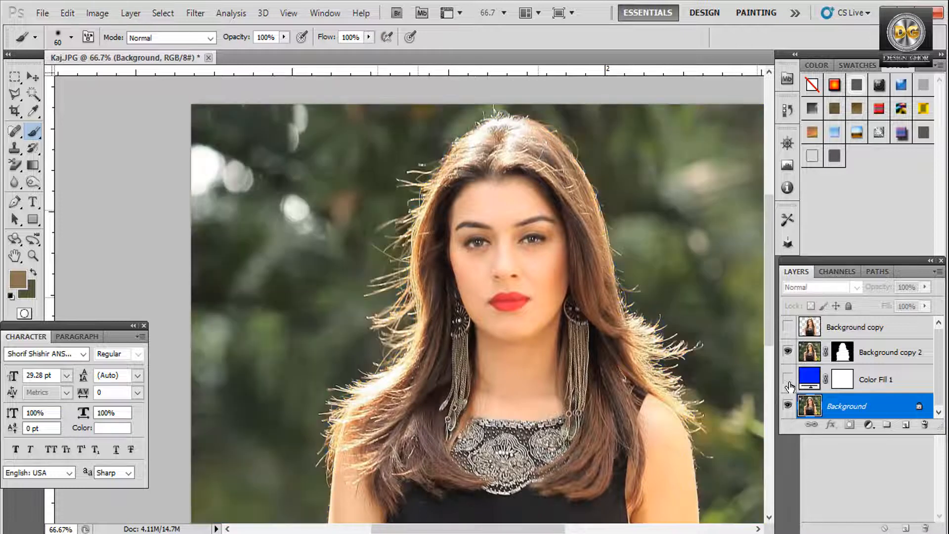
click(788, 381)
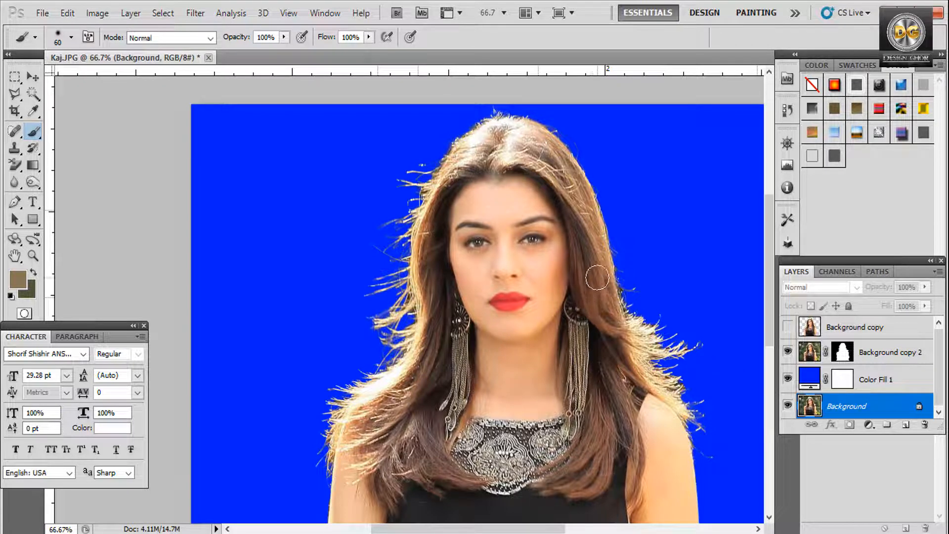
Delete the hidden Background copy layer.
click(849, 329)
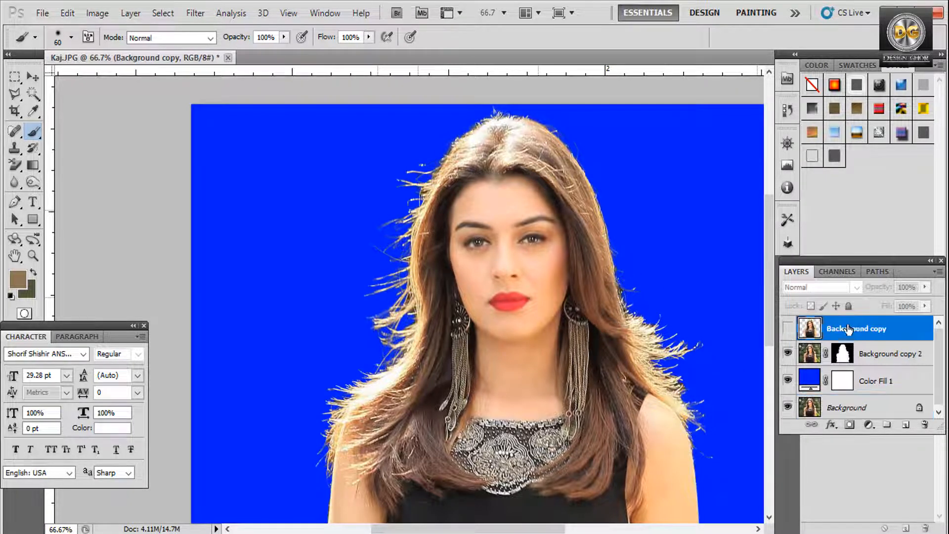
drag(849, 329, 923, 426)
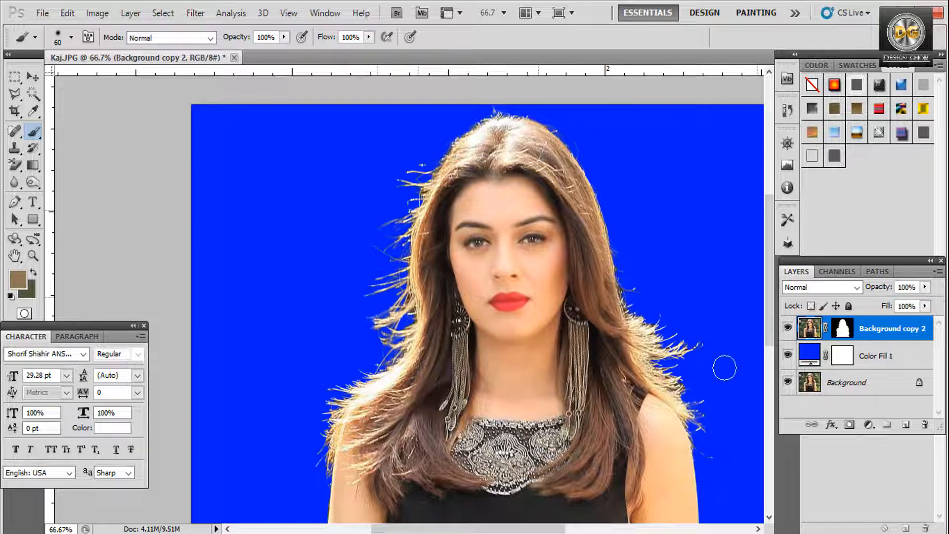
Open the Color Fill 1 layer's color for editing and try green shades behind the woman, ending on dark green 145300.
click(813, 357)
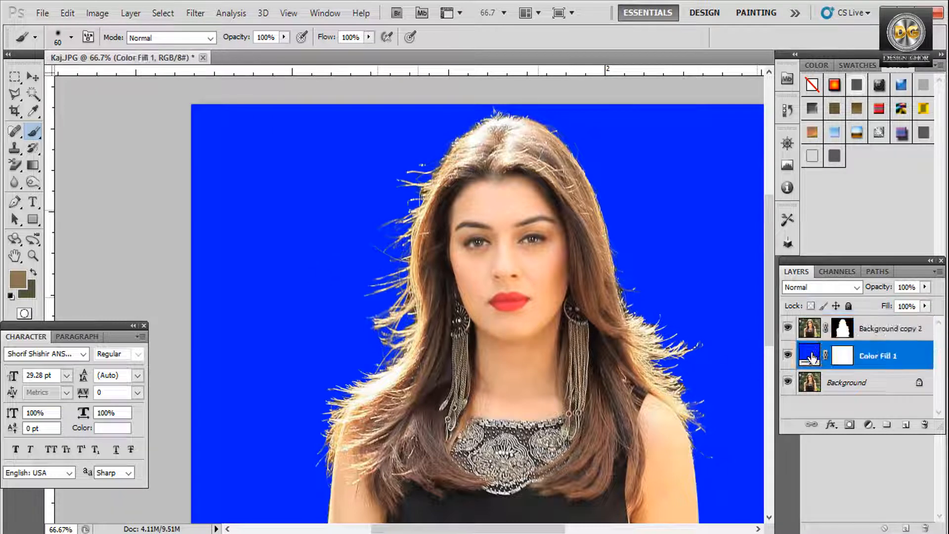
double_click(813, 357)
click(770, 220)
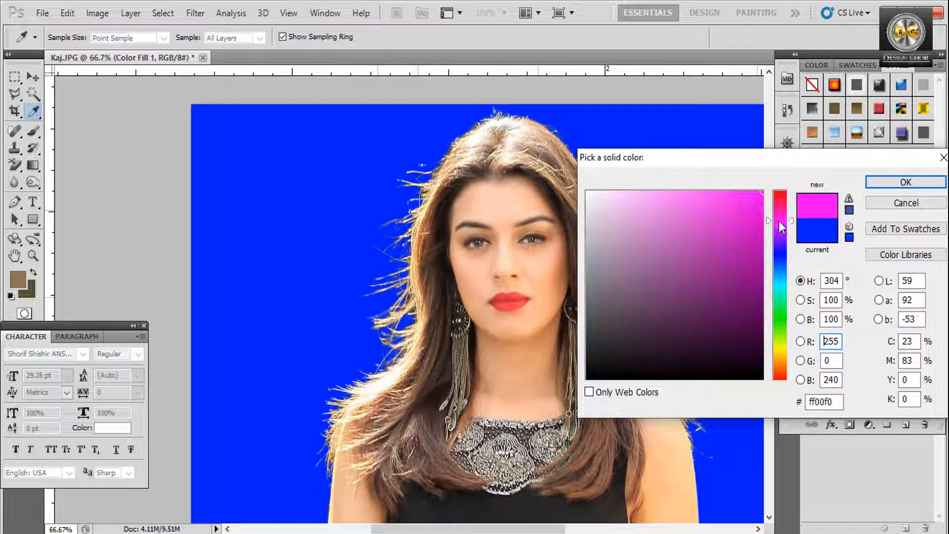
click(780, 325)
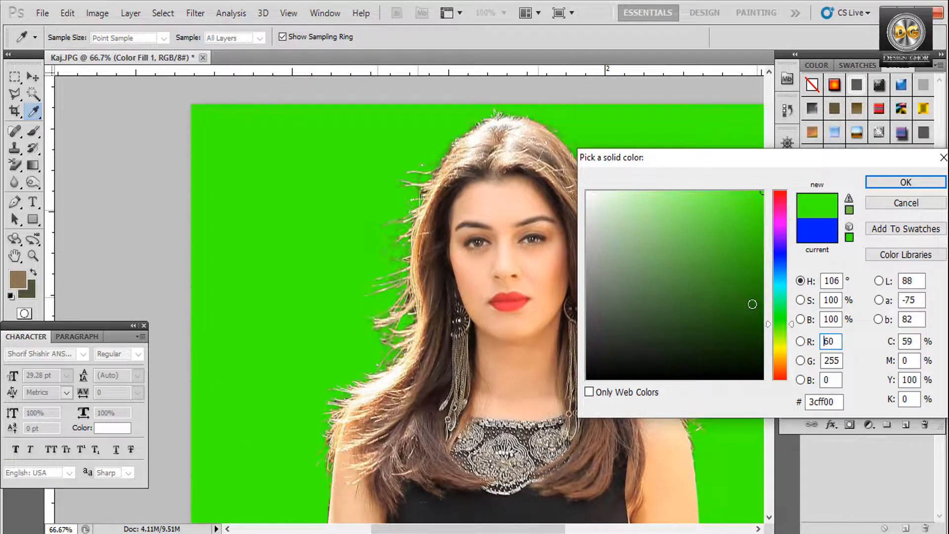
click(759, 324)
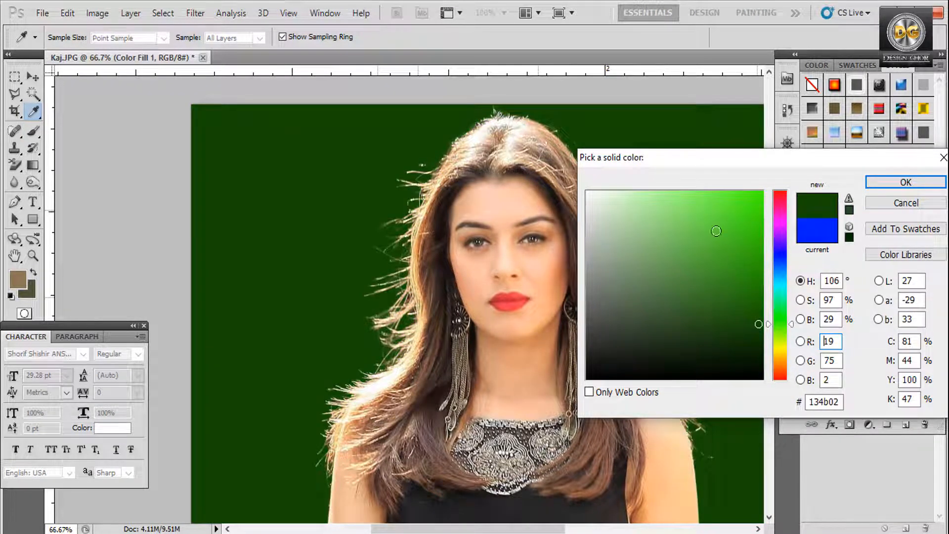
drag(681, 161, 750, 134)
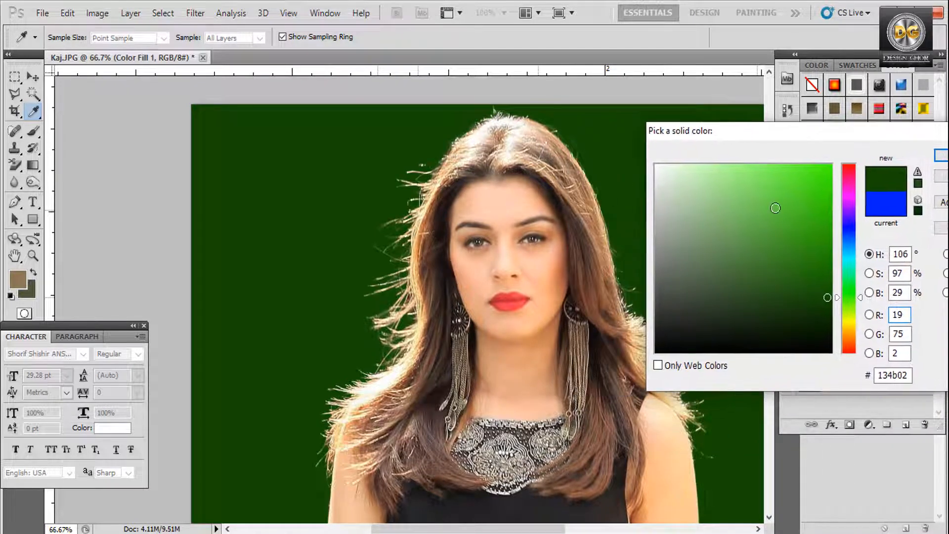
click(833, 310)
mouse_move(833, 310)
mouse_down()
mouse_move(831, 273)
mouse_move(831, 292)
mouse_up()
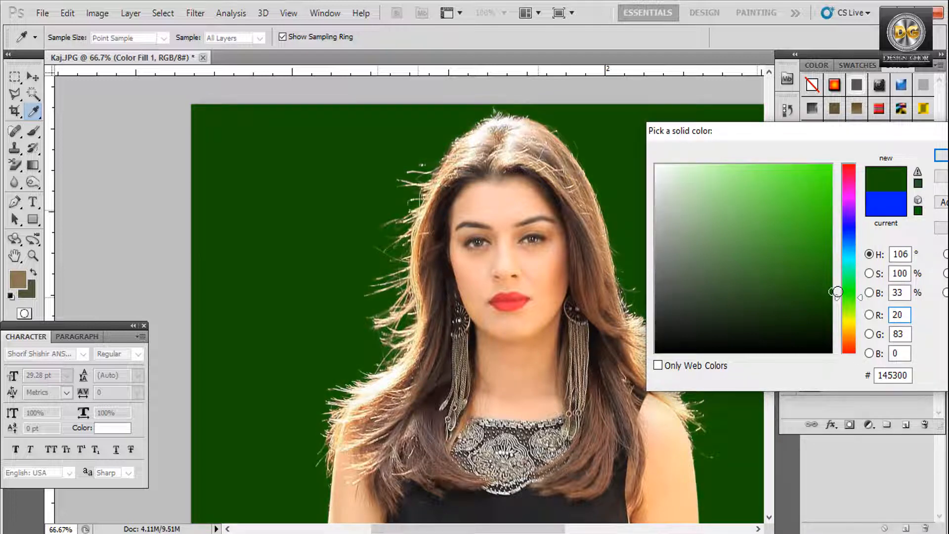
Set the Color Fill 1 layer to dark blue 011a9a and view the whole cutout against it.
click(848, 234)
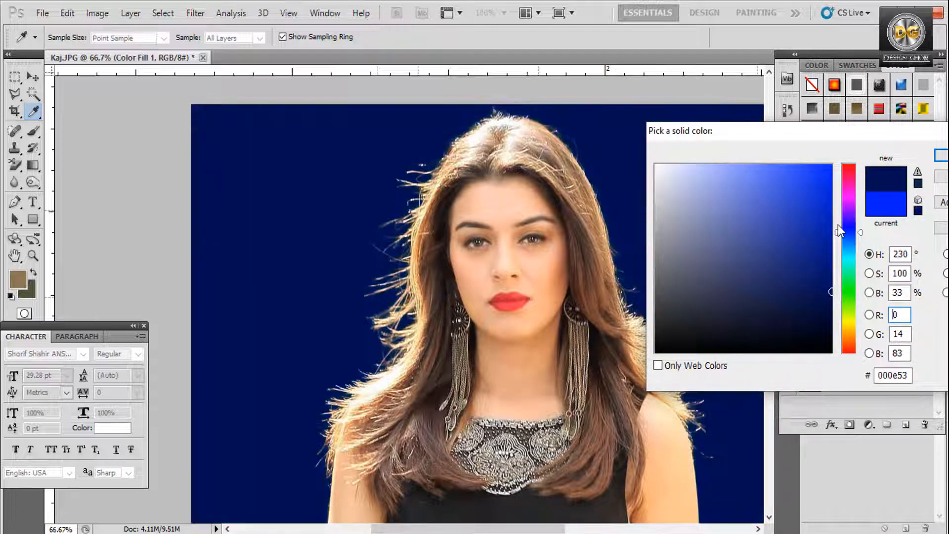
drag(759, 140, 749, 191)
mouse_move(803, 250)
mouse_down()
mouse_move(823, 216)
mouse_move(820, 283)
mouse_up()
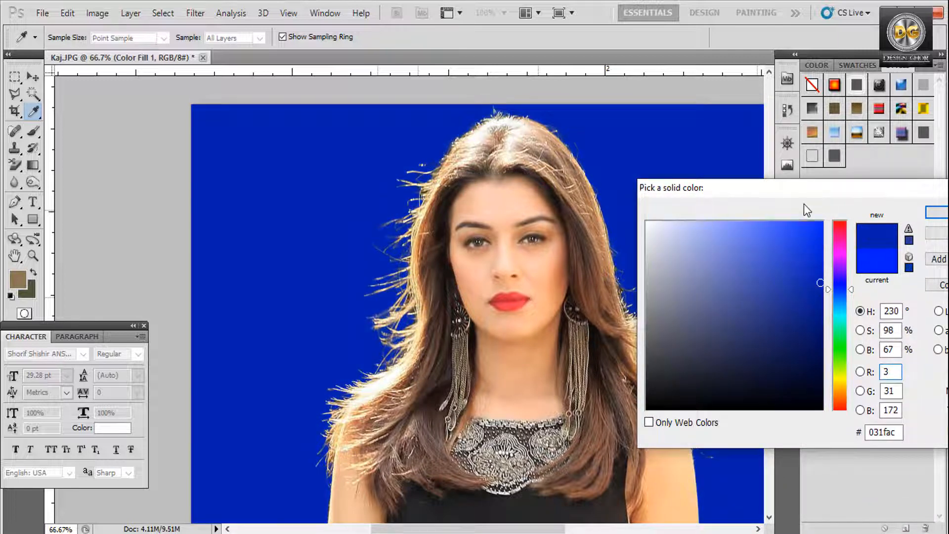
drag(804, 194, 790, 92)
mouse_move(748, 228)
mouse_down()
mouse_move(758, 232)
mouse_move(756, 211)
mouse_up()
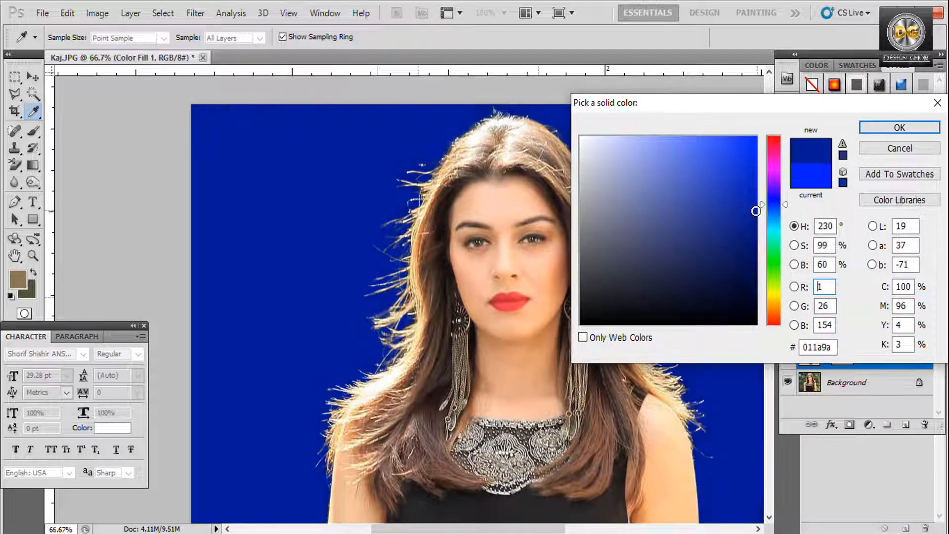
click(870, 129)
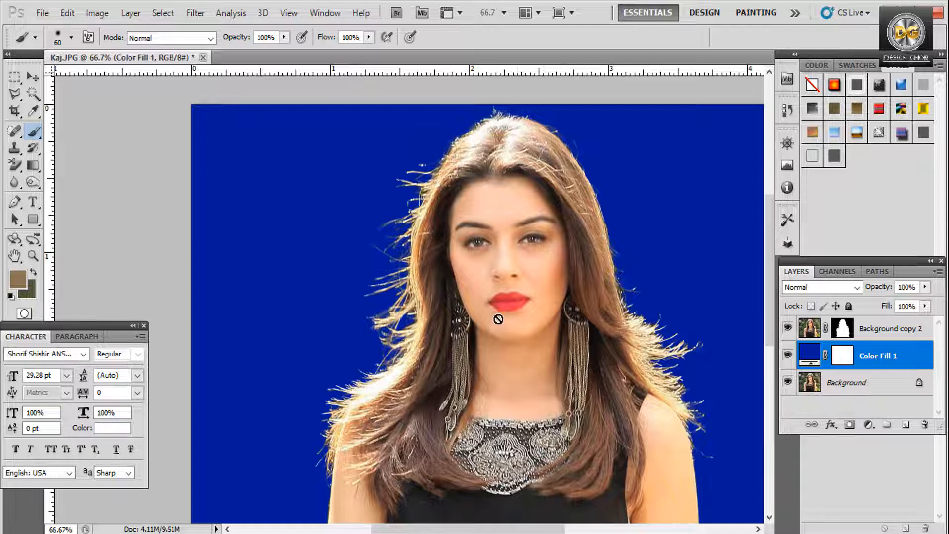
key(ctrl+minus)
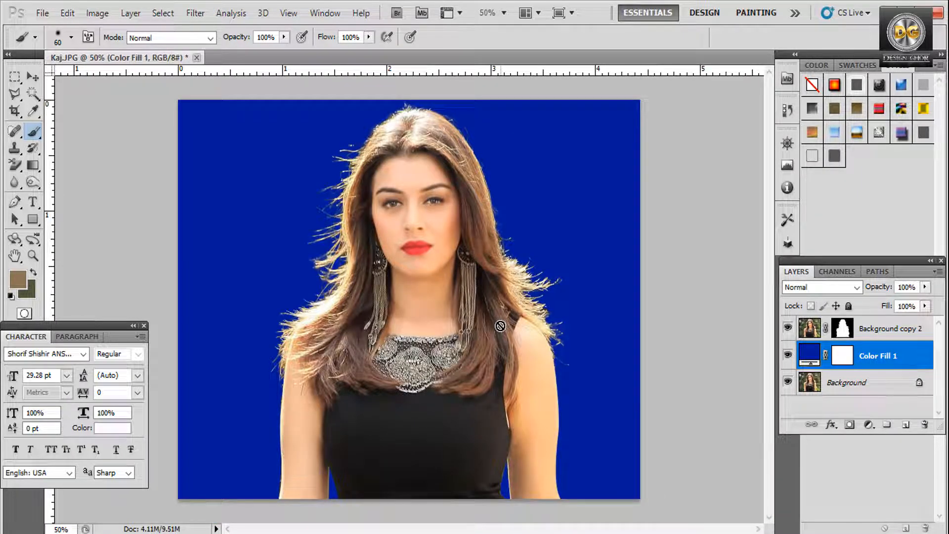